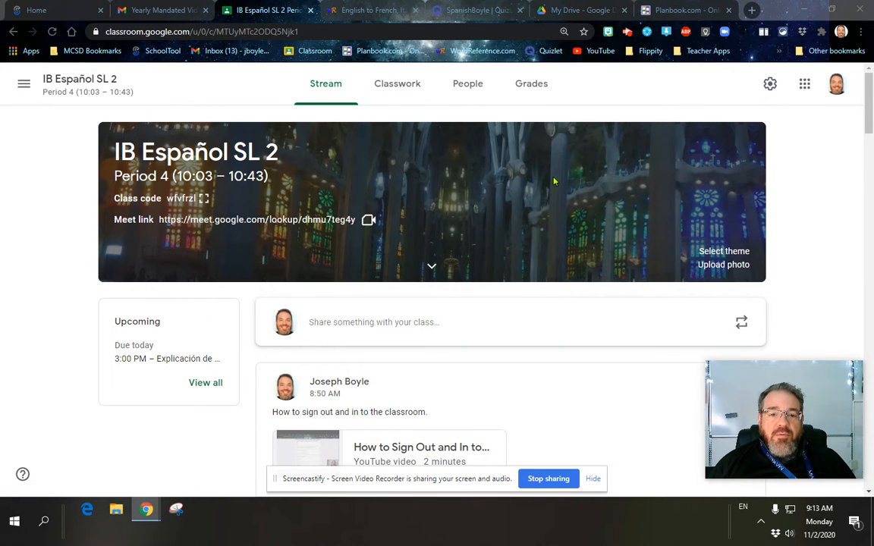
Open the Google Forms sign-in link posted under Classroom's VIRTUAL SIGN OUT ROOM 107 topic
click(400, 90)
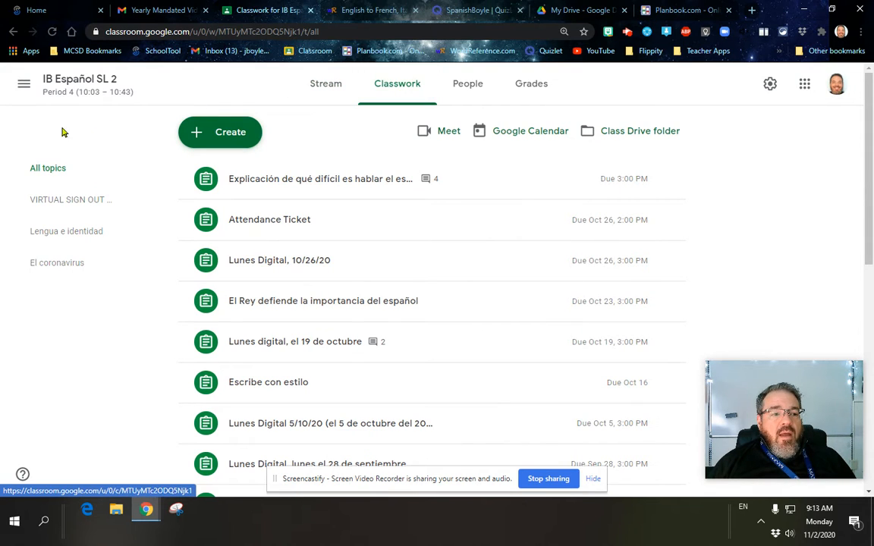
click(73, 204)
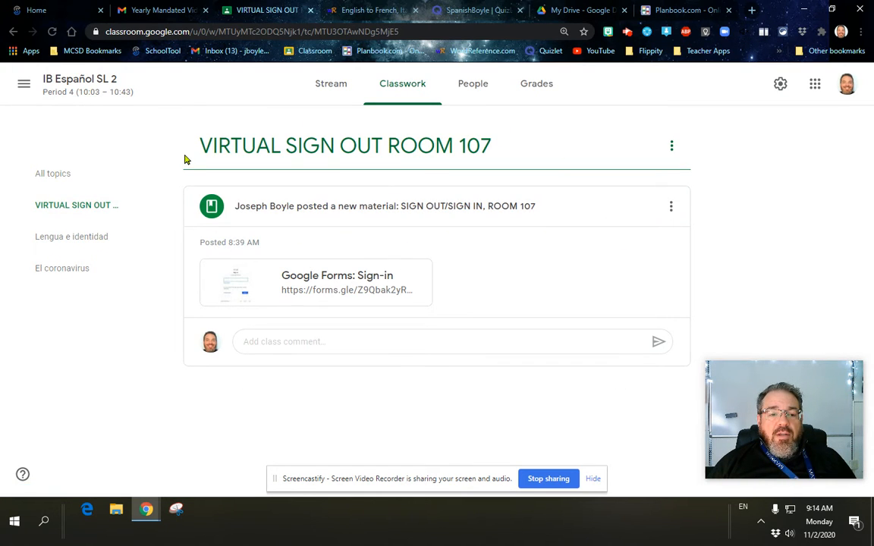
click(347, 278)
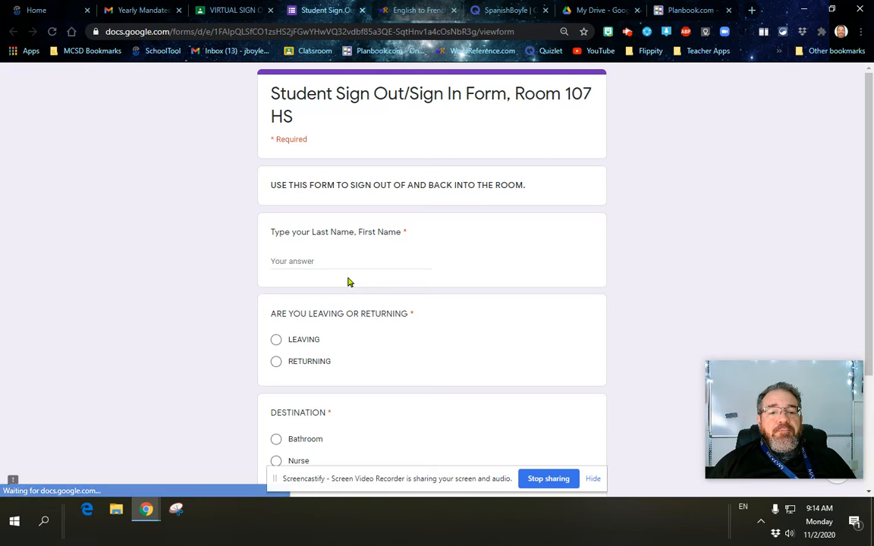
click(346, 261)
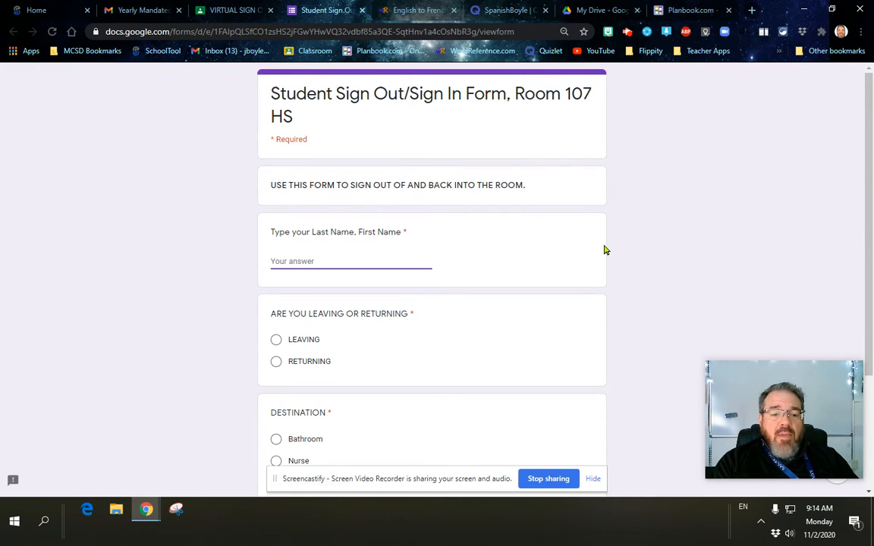
Submit a test response with a student's name, LEAVING, and Bathroom, then start another response
text(s)
key(BackSpace)
text(Smith )
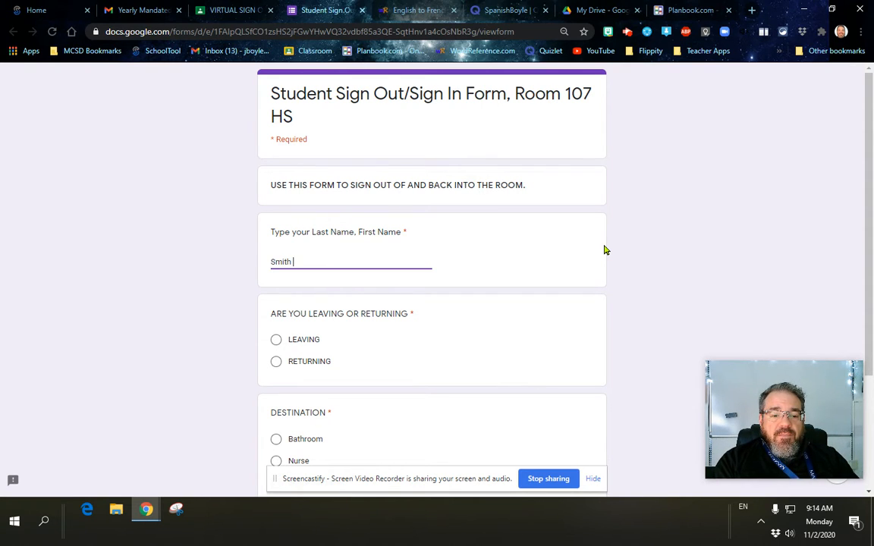
text(, Jo)
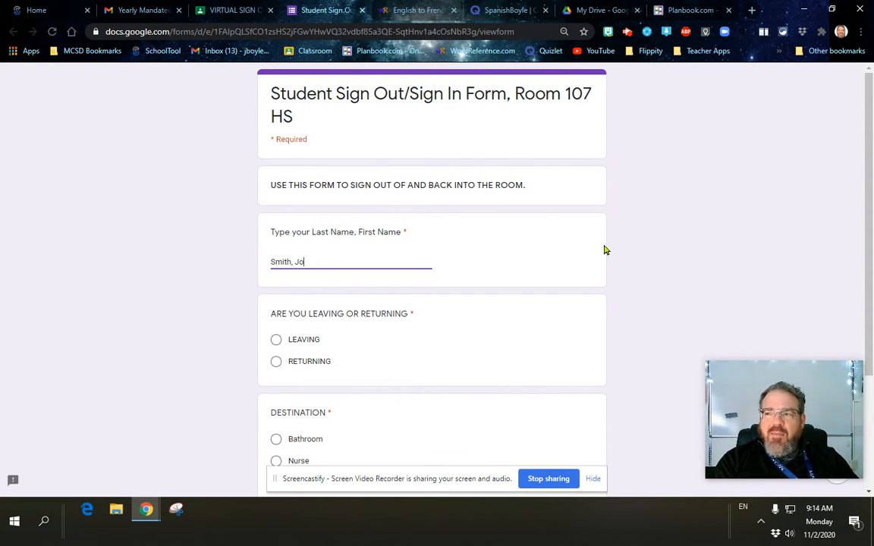
text(hnny)
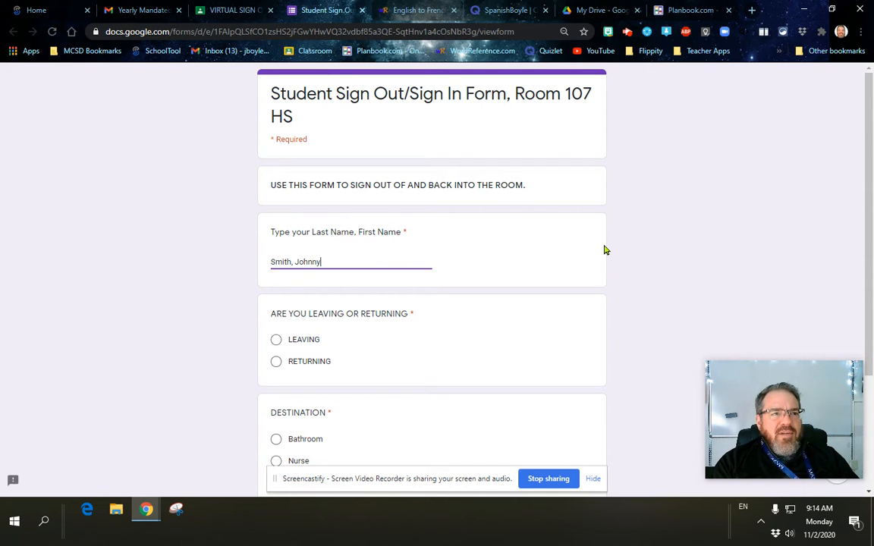
scroll(501, 248, down, 3)
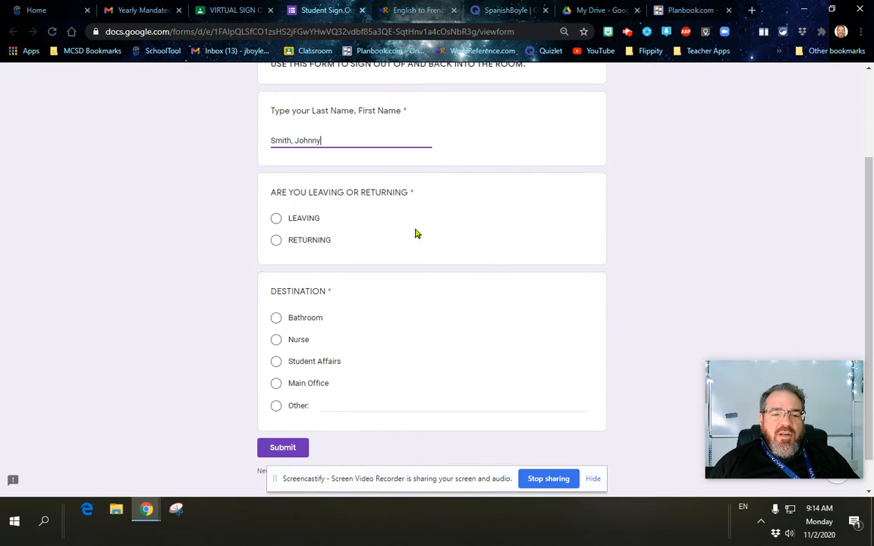
click(276, 220)
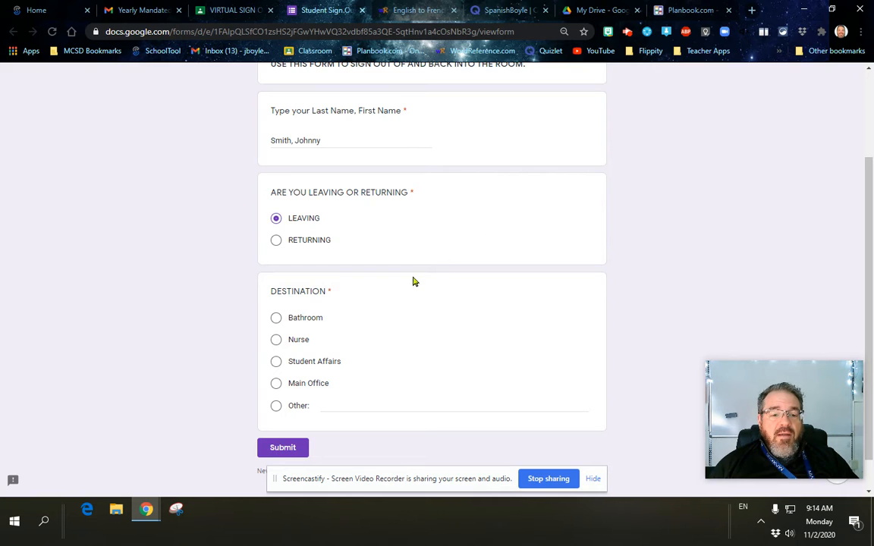
click(298, 322)
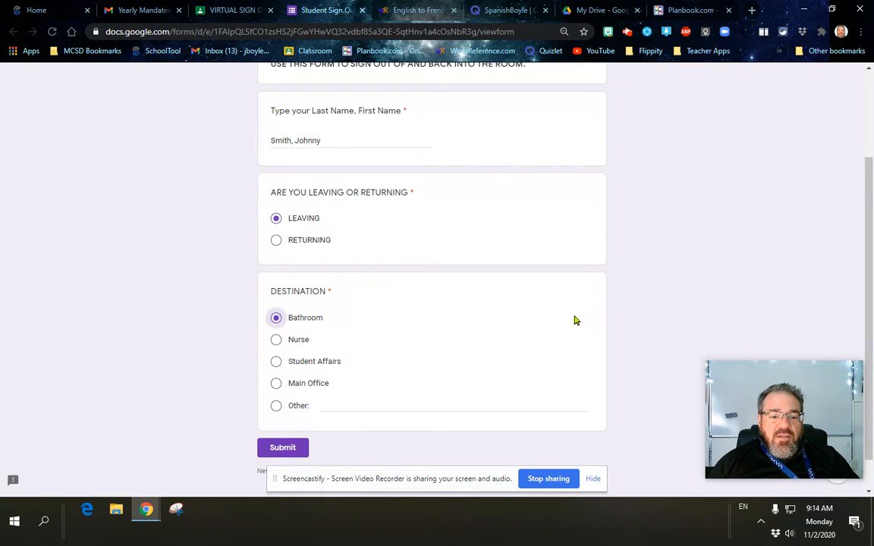
click(284, 448)
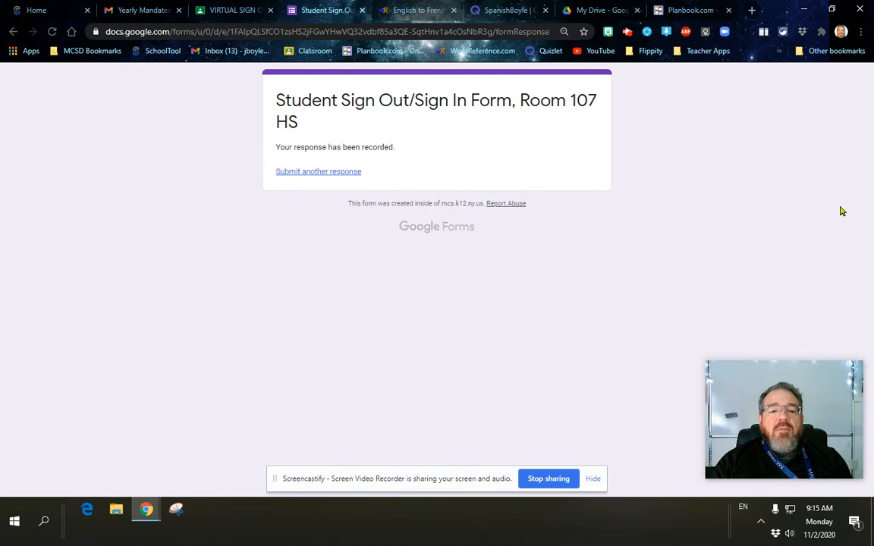
click(314, 172)
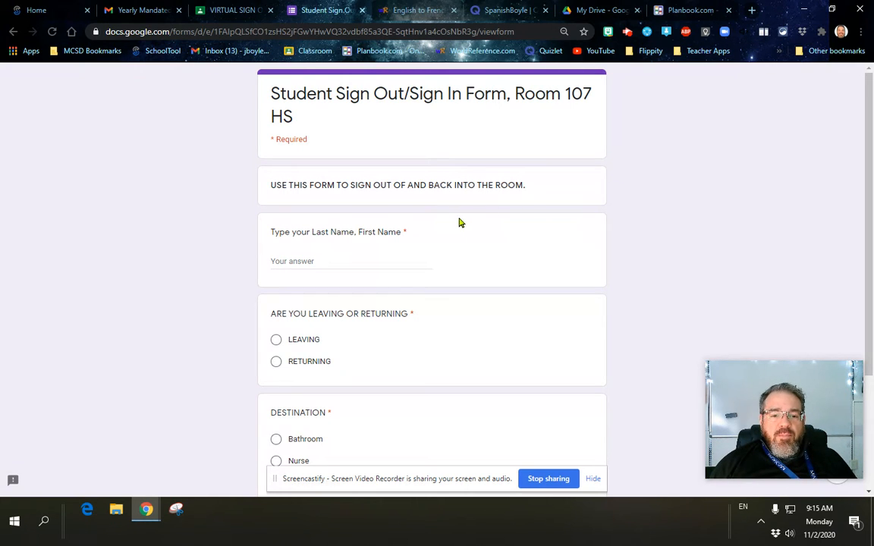
Submit a second test response marked RETURNING from Bathroom, then go back to Classroom
click(326, 256)
text(Smith, Jo)
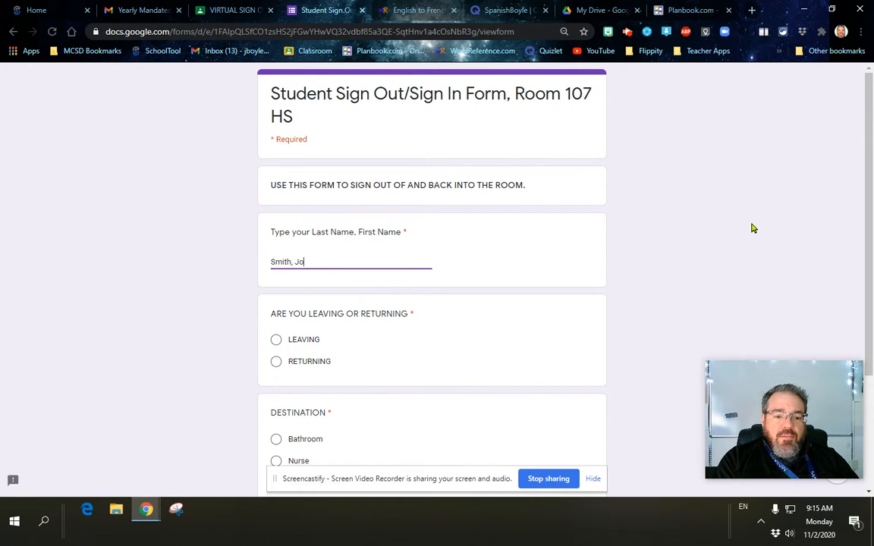
text(hnny)
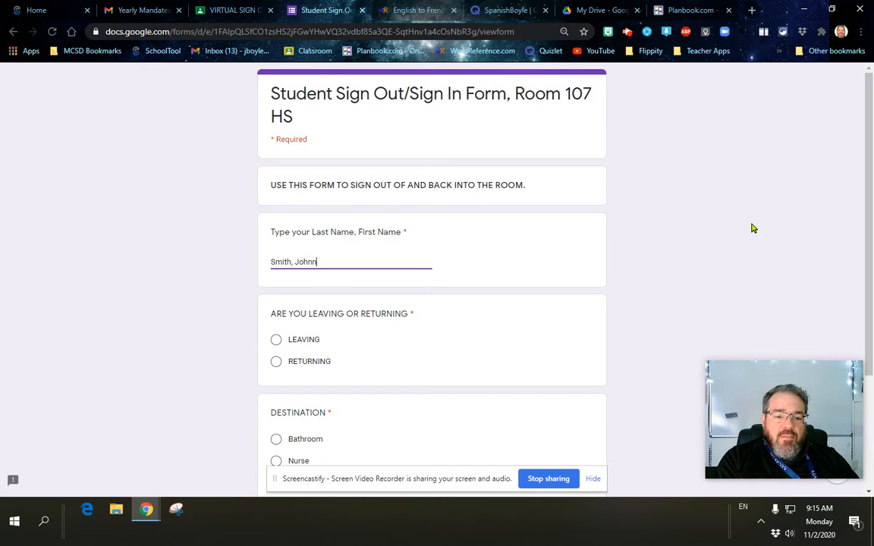
scroll(470, 235, down, 1)
scroll(470, 235, down, 2)
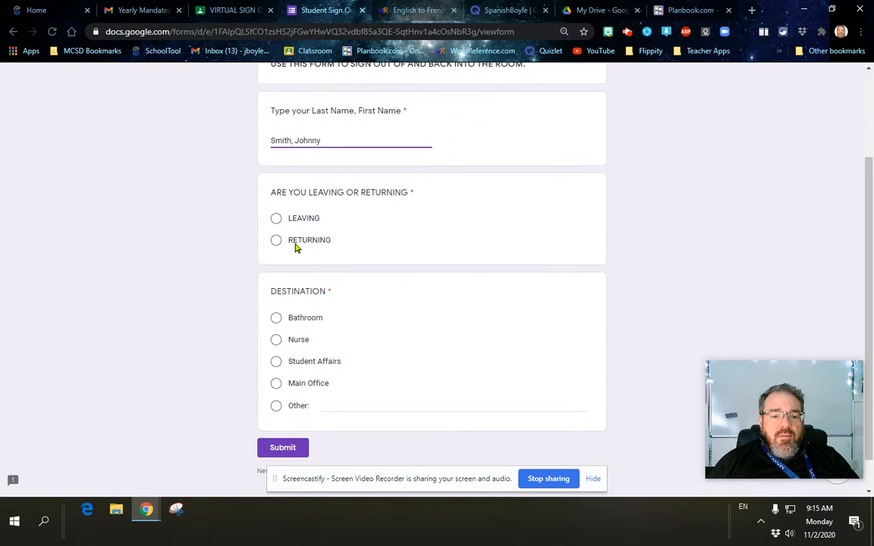
click(275, 241)
scroll(212, 311, down, 1)
click(277, 280)
click(283, 410)
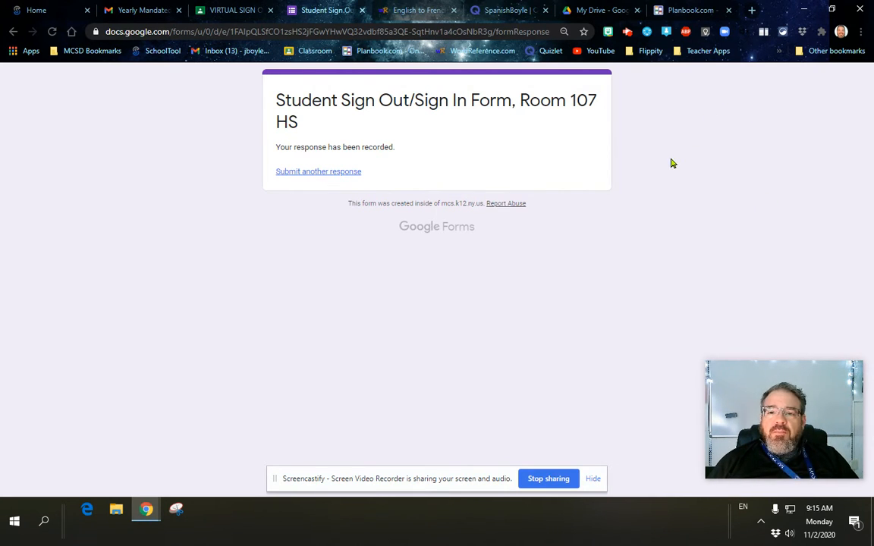
click(240, 11)
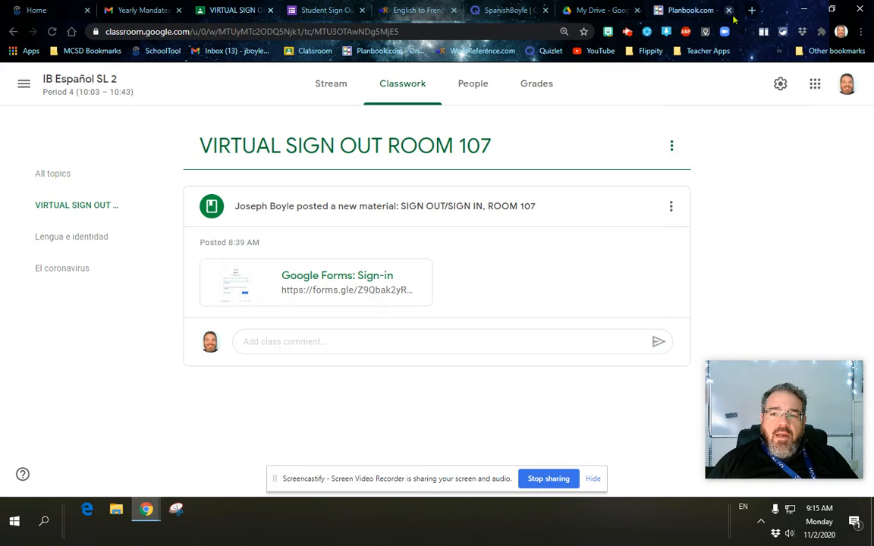
Open Google Drive in a new tab from the Google apps grid
click(751, 10)
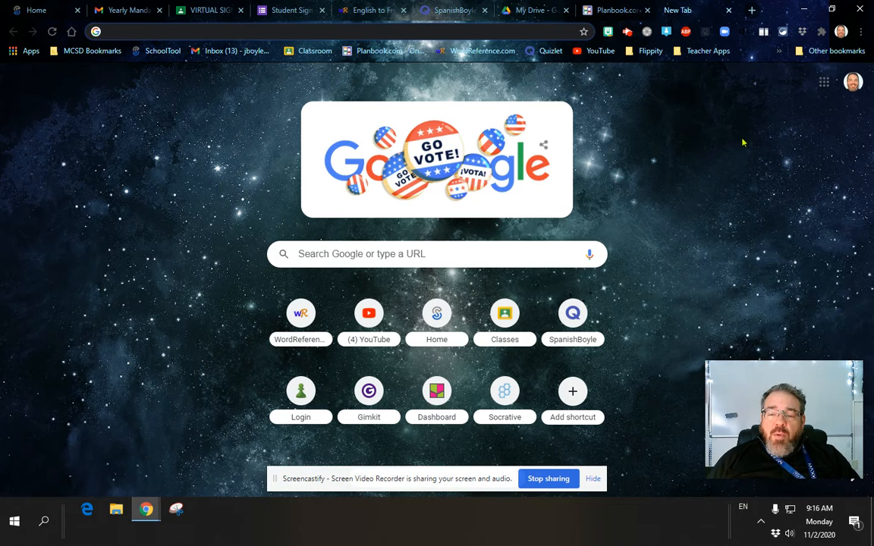
click(824, 81)
click(828, 146)
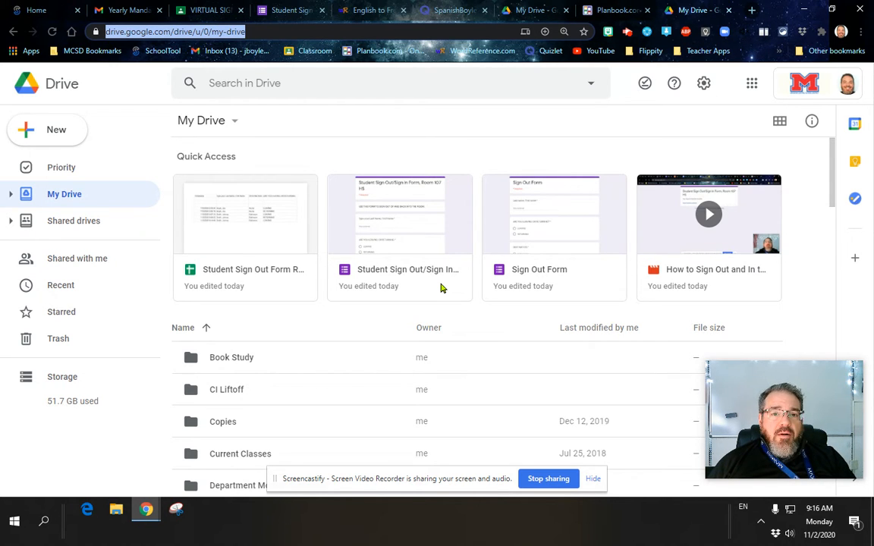
Reopen the posted form link from Classroom, then return to the My Drive tab
click(203, 10)
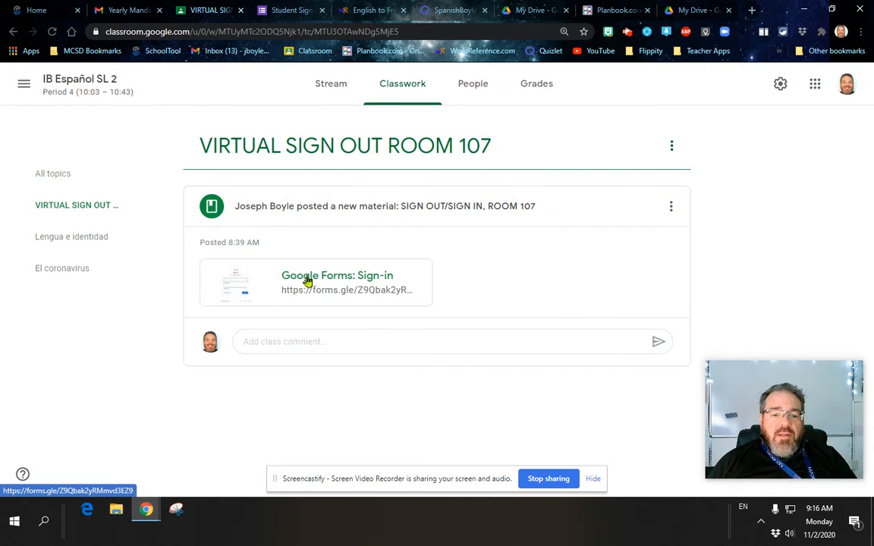
click(379, 279)
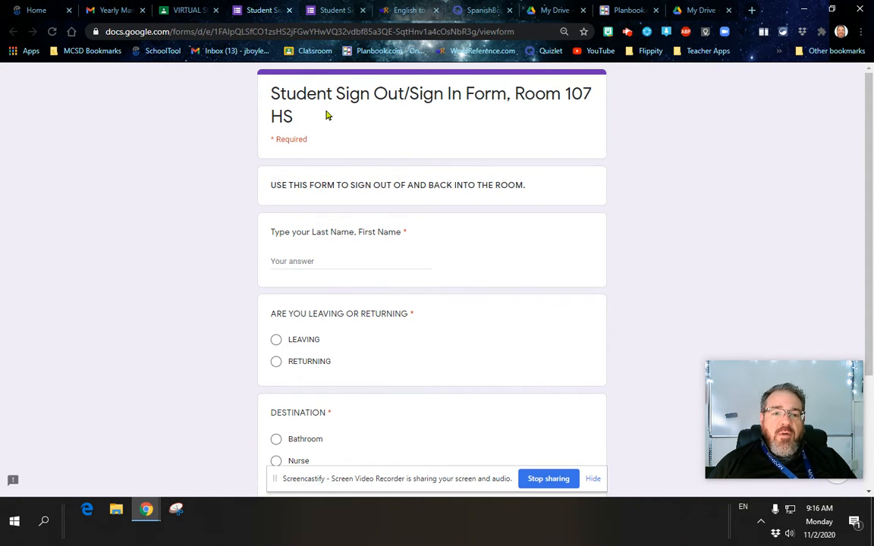
click(541, 17)
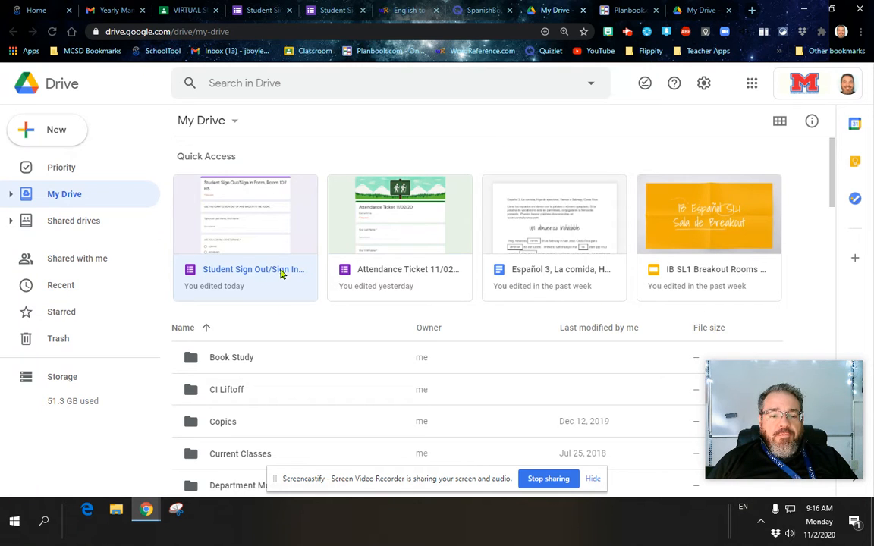
Open the sign-out form from Drive, review its 6-response summary, and open the responses in Sheets
click(254, 242)
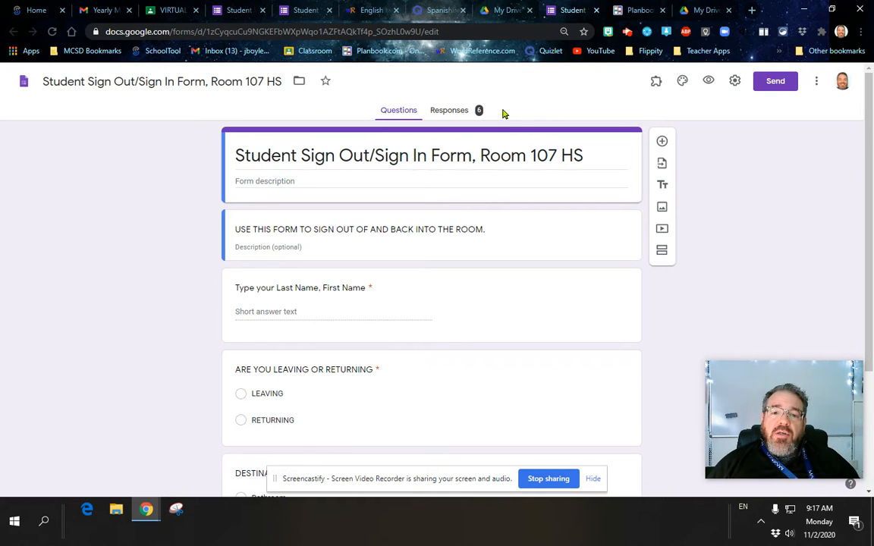
click(459, 111)
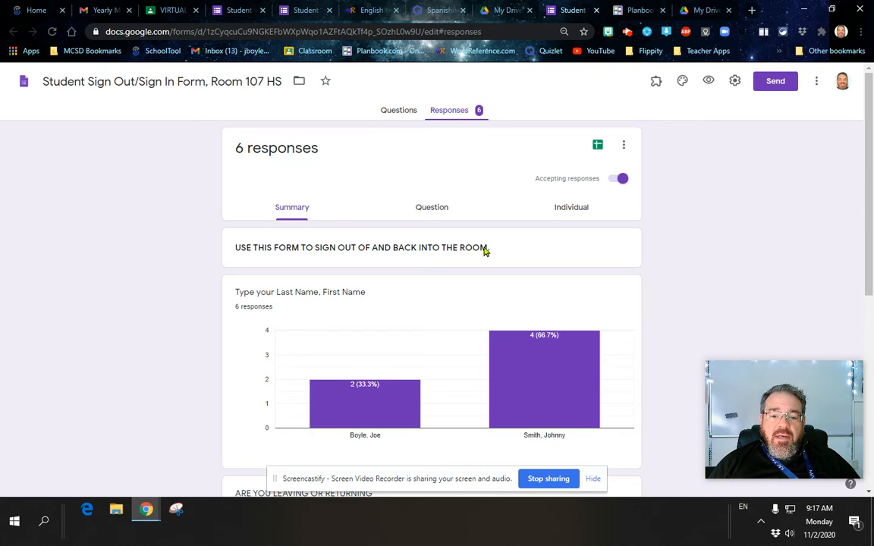
scroll(474, 256, down, 5)
scroll(531, 263, up, 5)
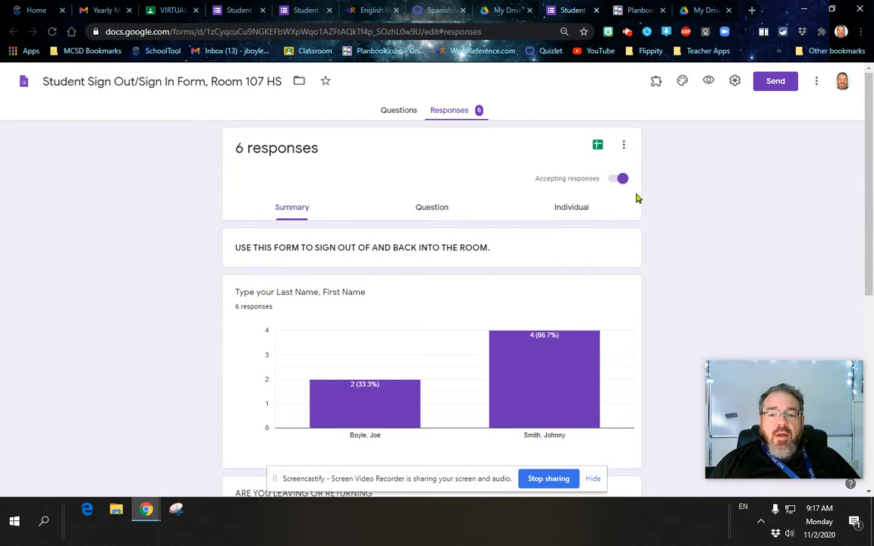
click(598, 147)
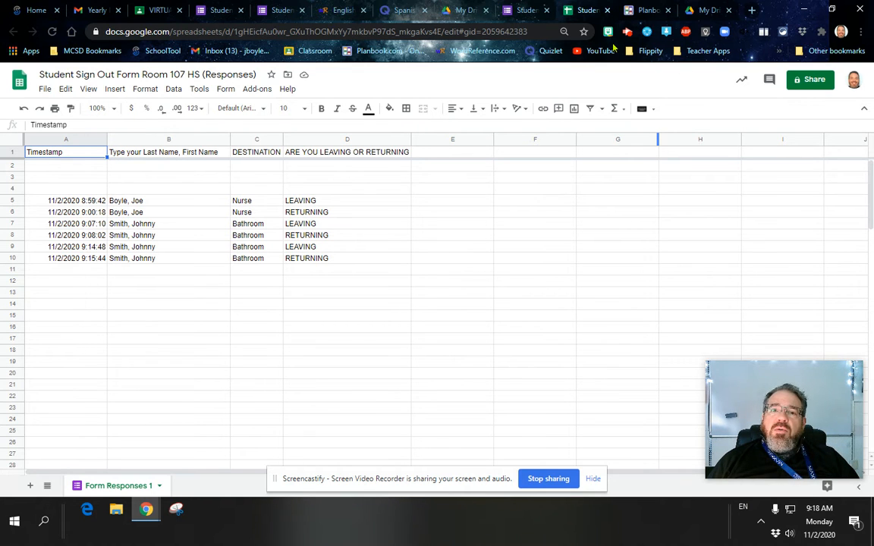
Leave the responses spreadsheet and switch back to the My Drive tab
click(704, 9)
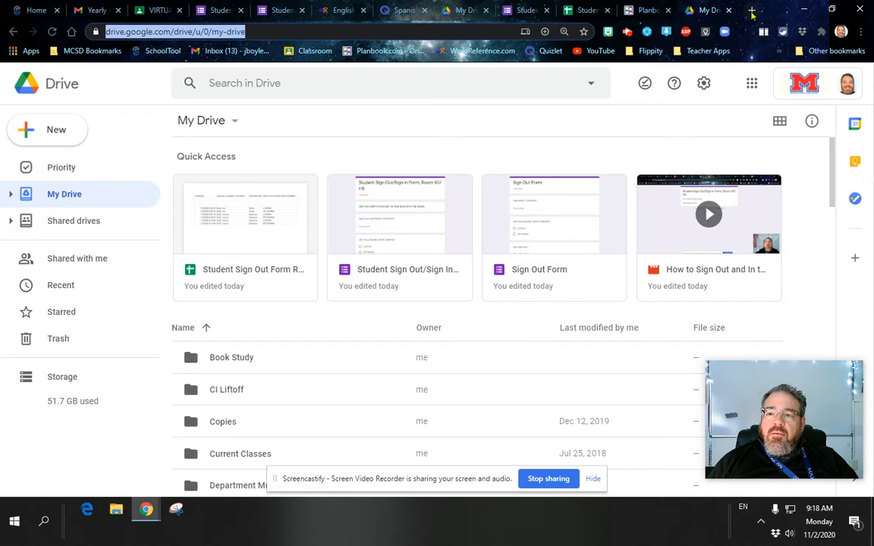
Open Google Forms in a new tab via the apps grid and start a blank form
click(753, 12)
click(823, 81)
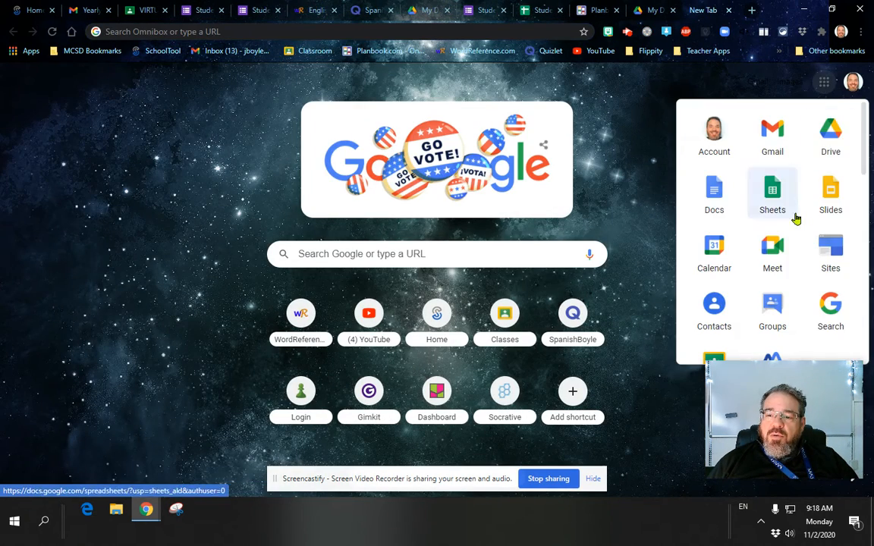
scroll(815, 257, down, 3)
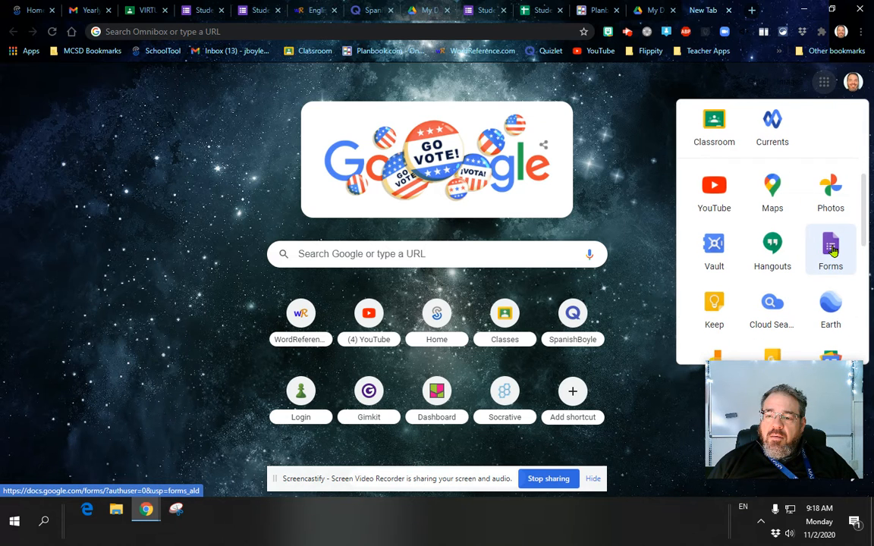
click(832, 250)
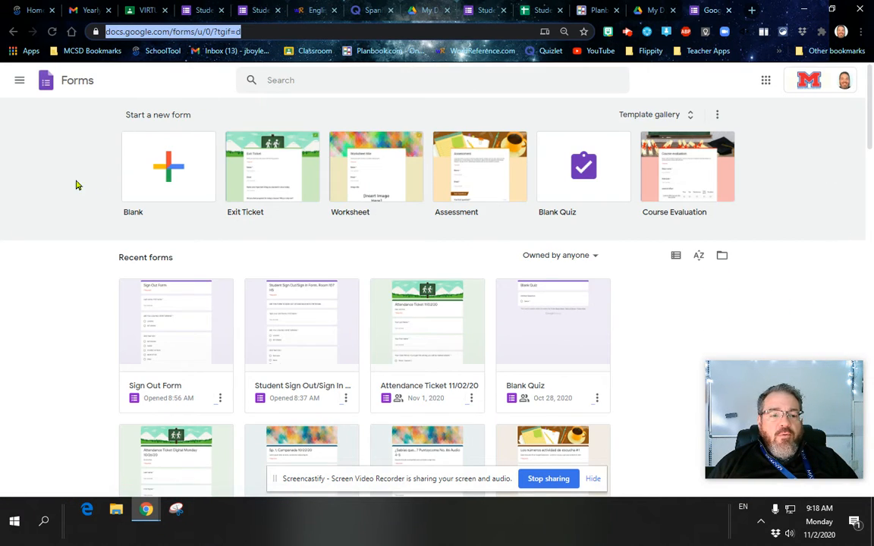
click(170, 168)
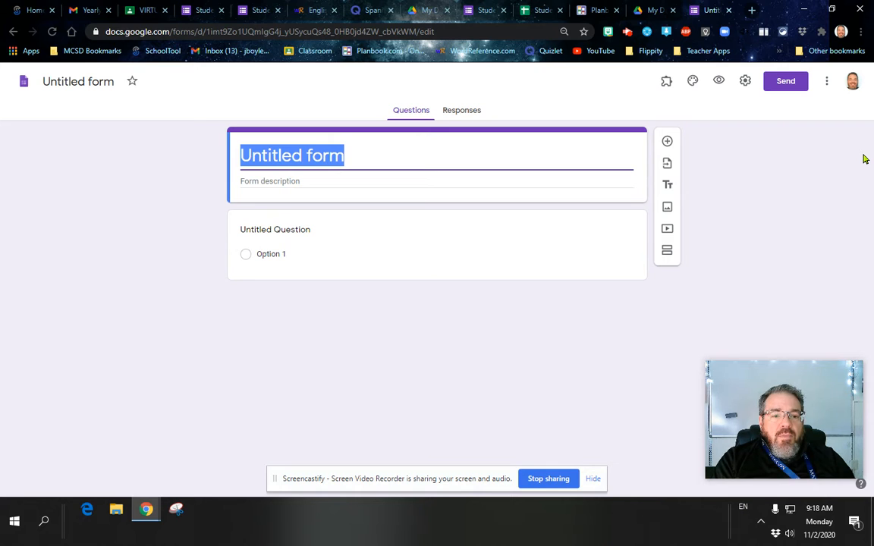
Title the new form SIGN OUT/SIGN IN and apply that as its file name
text(roo)
key(BackSpace)
key(BackSpace)
key(BackSpace)
text(R)
key(BackSpace)
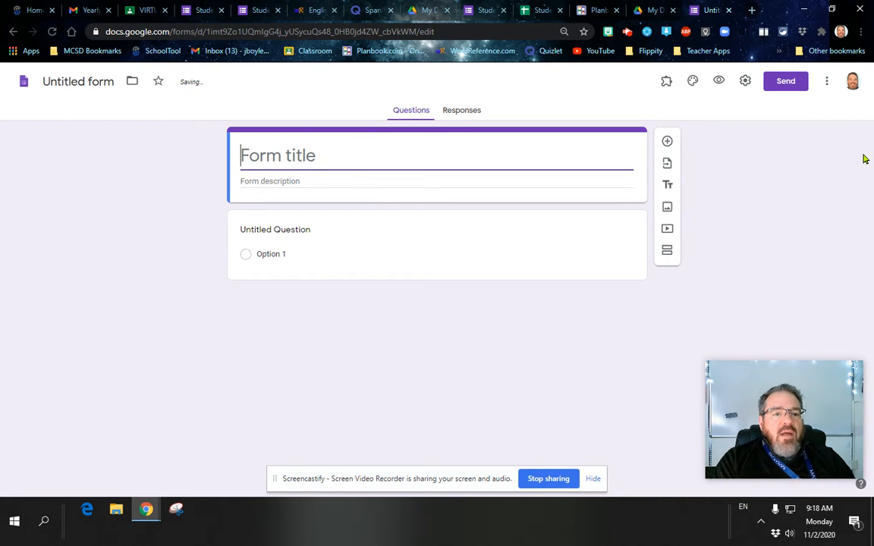
text(SIGN)
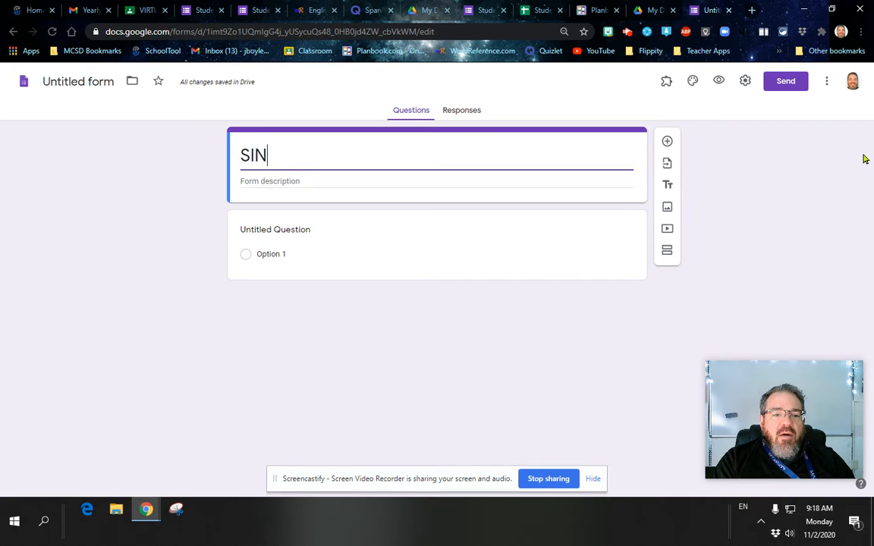
text( OUT/)
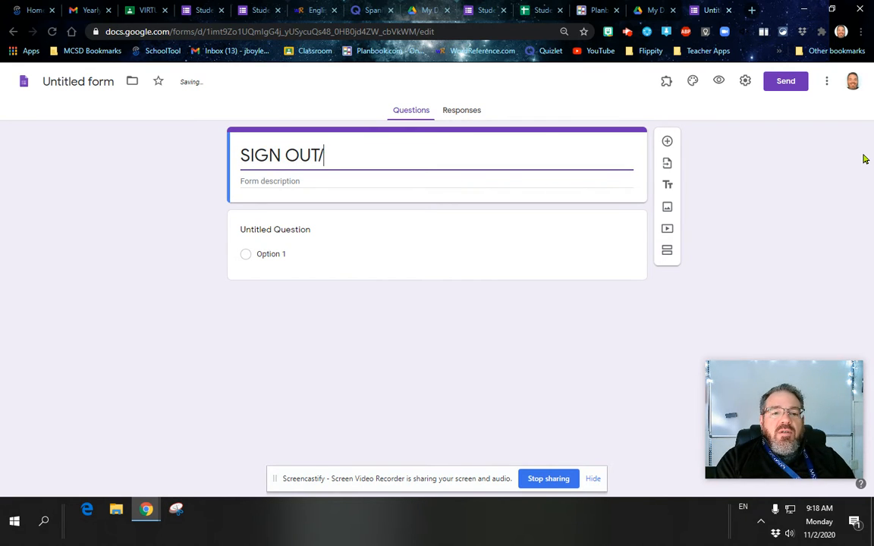
text(SIGN IN)
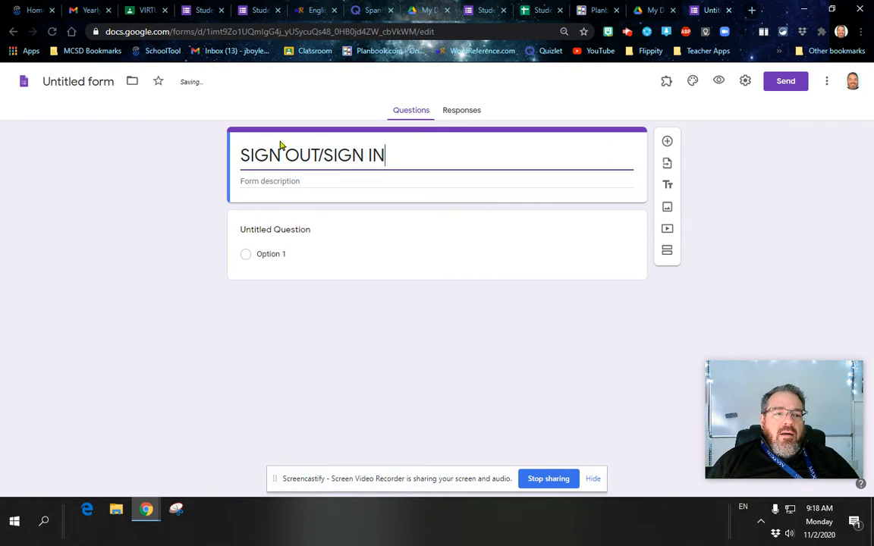
click(83, 82)
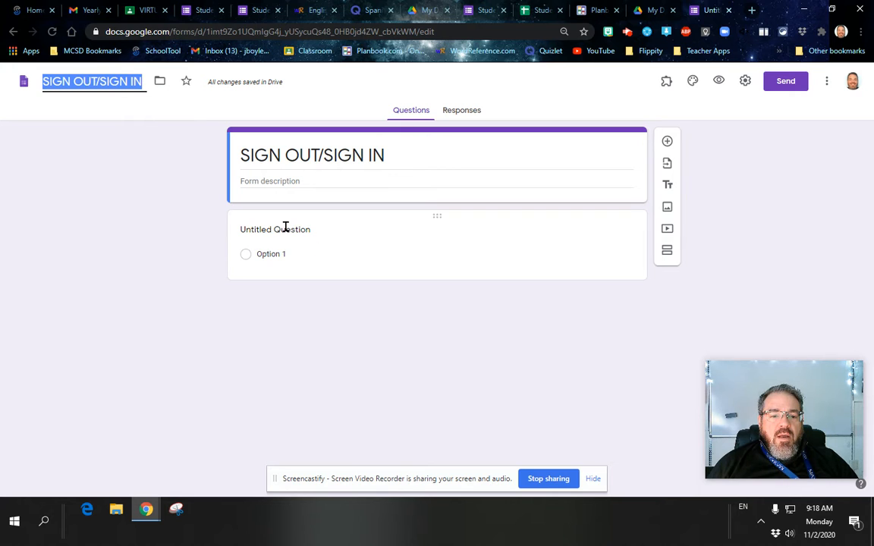
click(285, 253)
Make the first question a short answer titled 'Last Name, First Name', then view the responses sheet
click(561, 236)
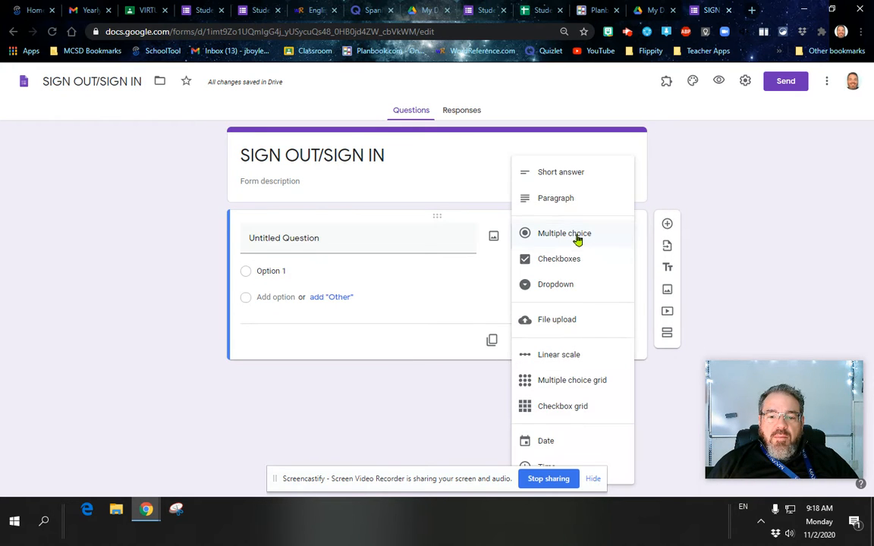
click(565, 172)
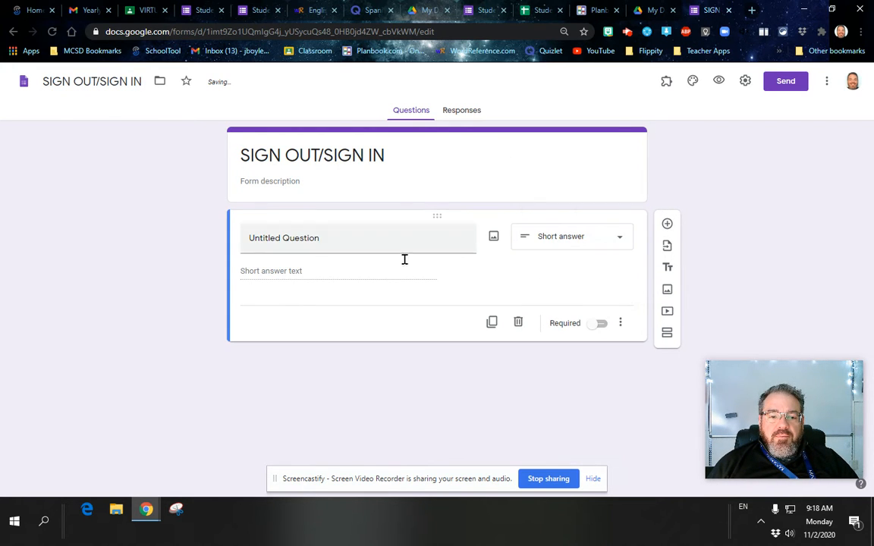
click(340, 236)
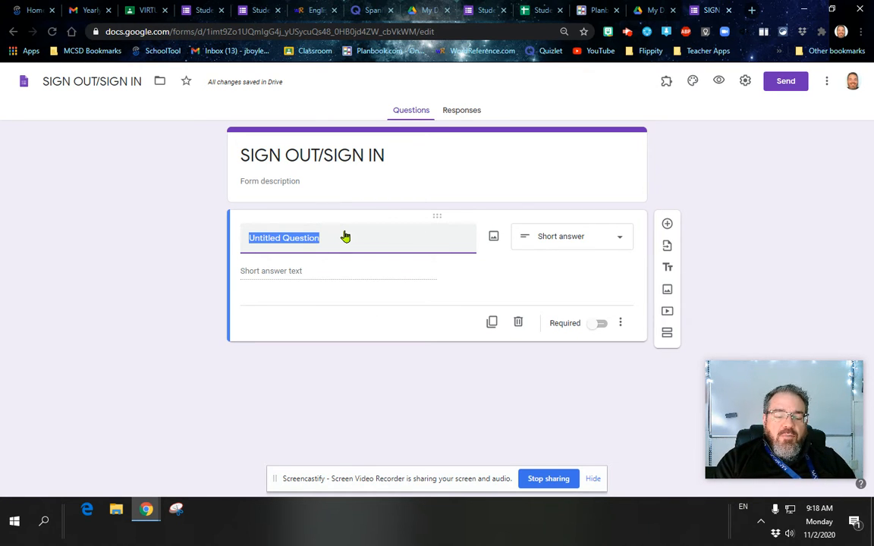
text(s)
key(BackSpace)
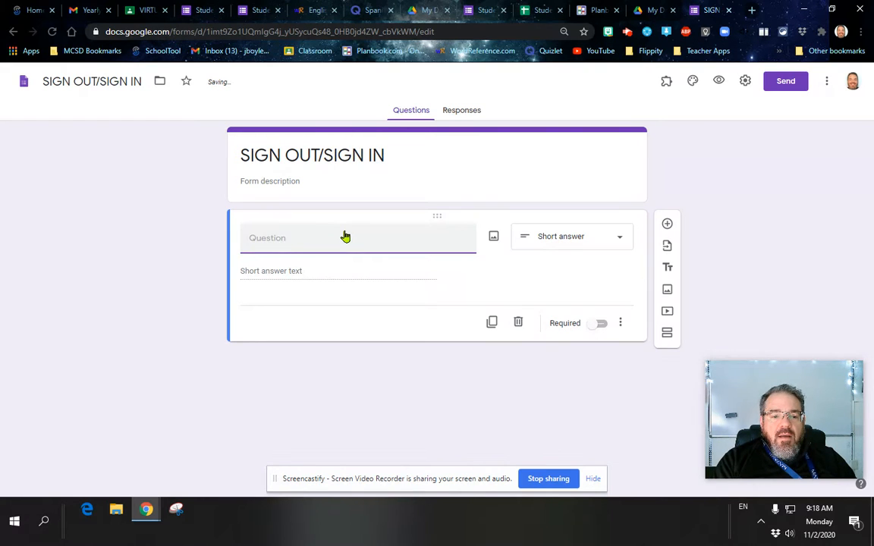
text(Last)
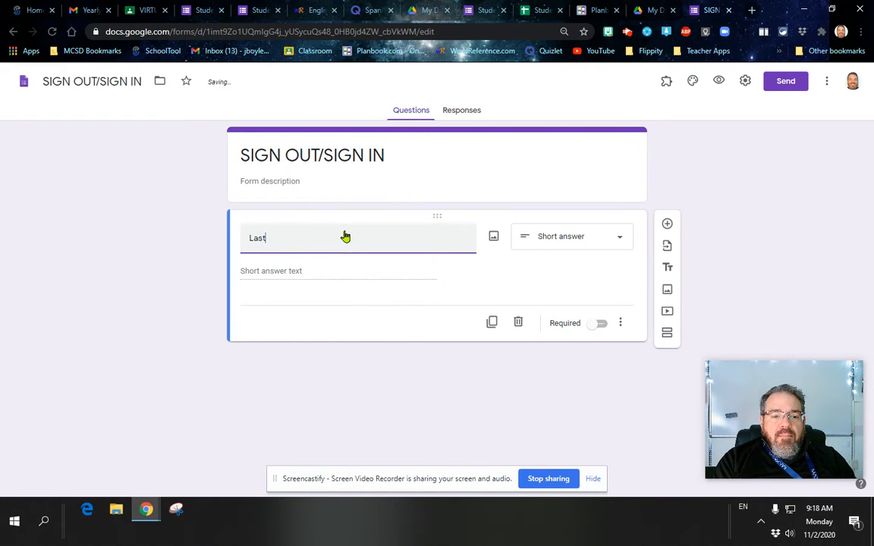
text( Name, First Name)
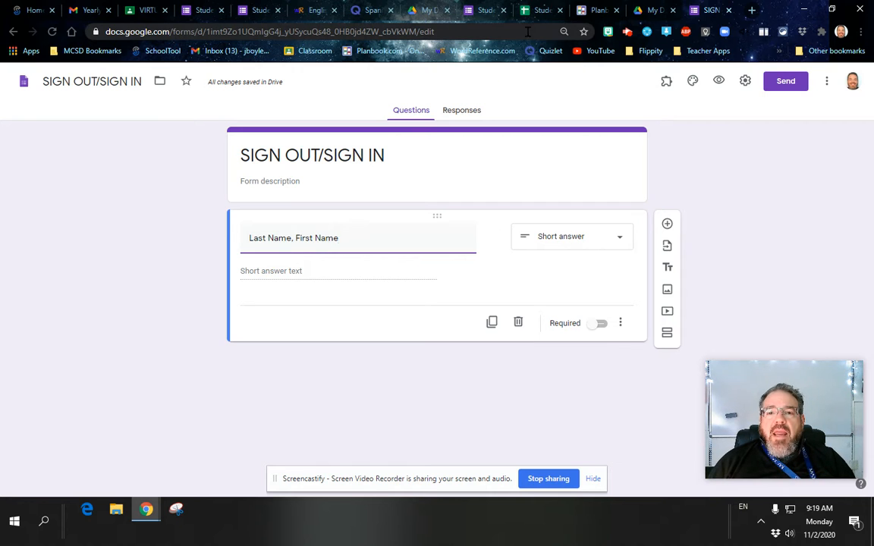
click(535, 10)
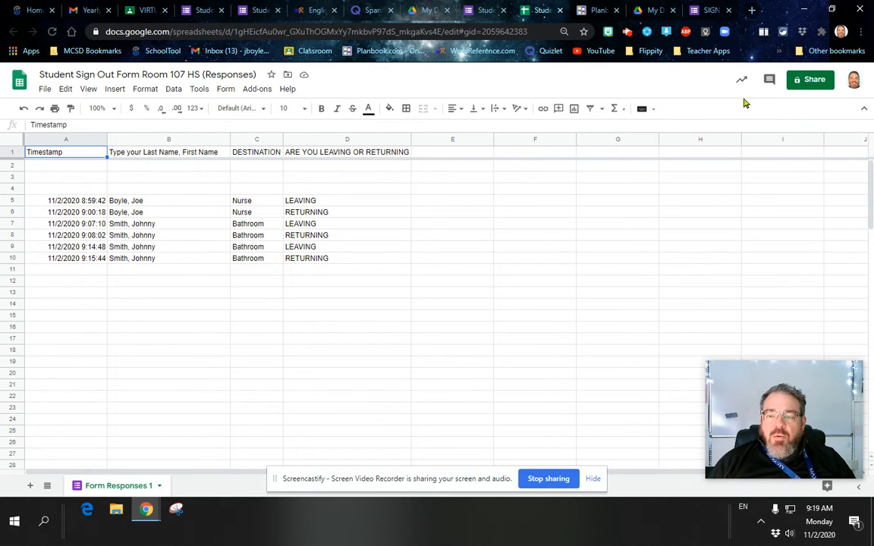
Select the sample response rows A5:D11, then return to the SIGN OUT/SIGN IN form
drag(47, 205, 337, 270)
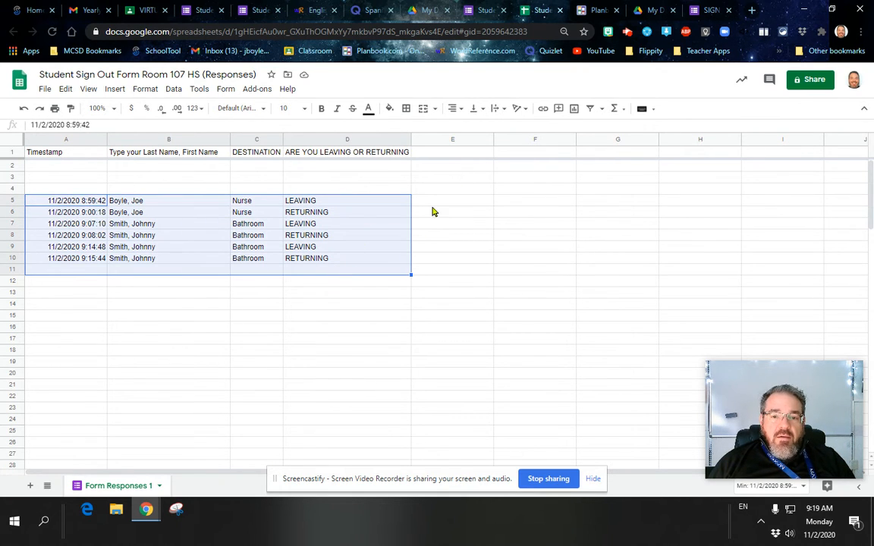
click(709, 10)
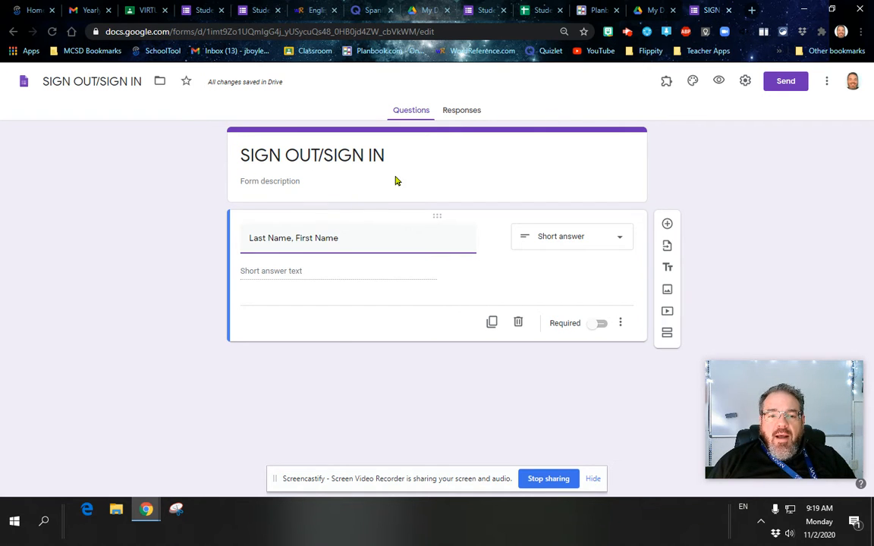
Make the name question required and add a second question, 'ARE YOU LEAVING OR RETURNING?'
click(601, 324)
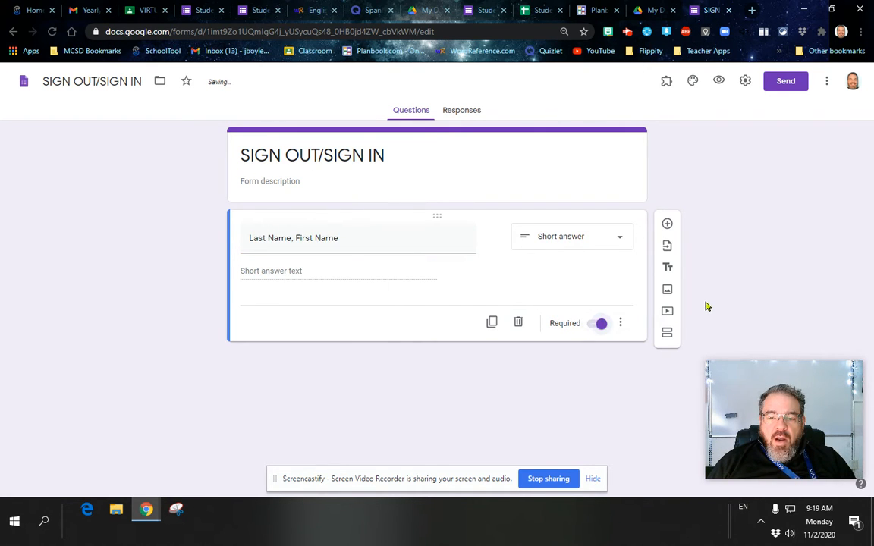
click(667, 224)
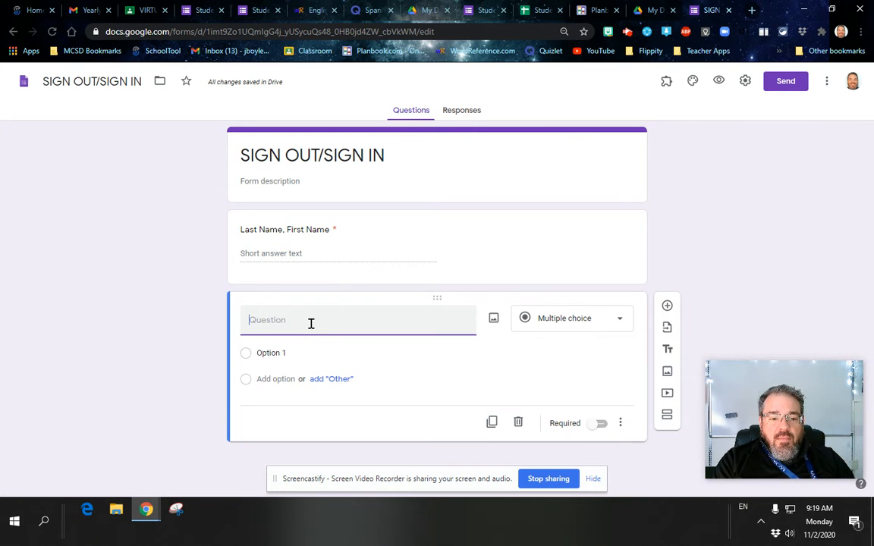
text(I)
key(BackSpace)
text(ARE )
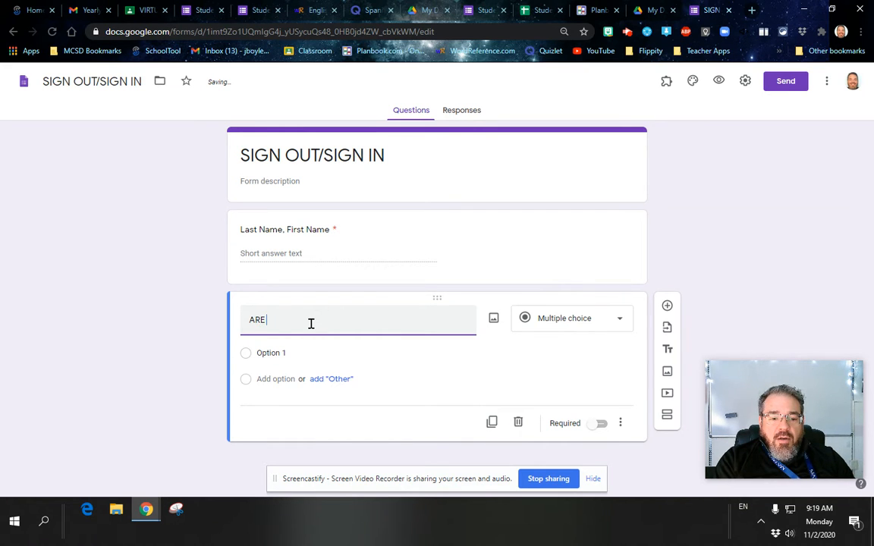
text(YOU LEAVING OR RETUR)
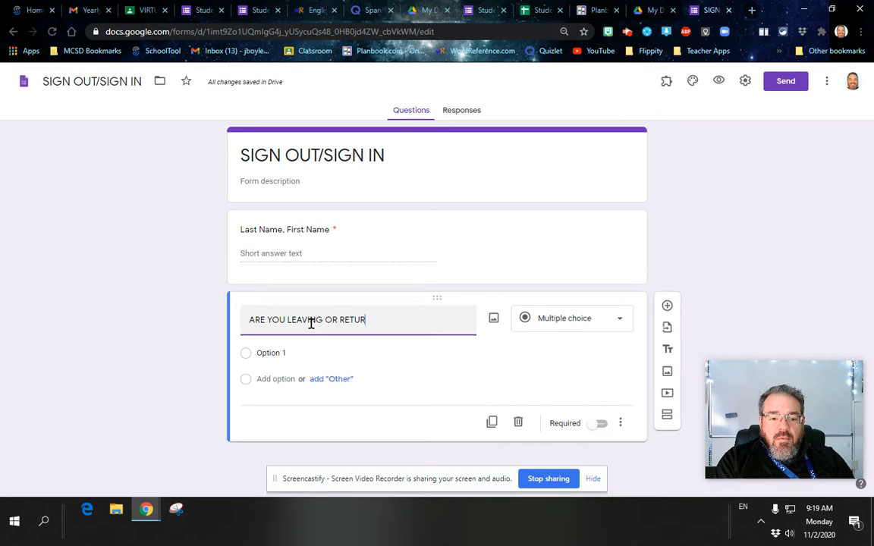
text(NING?)
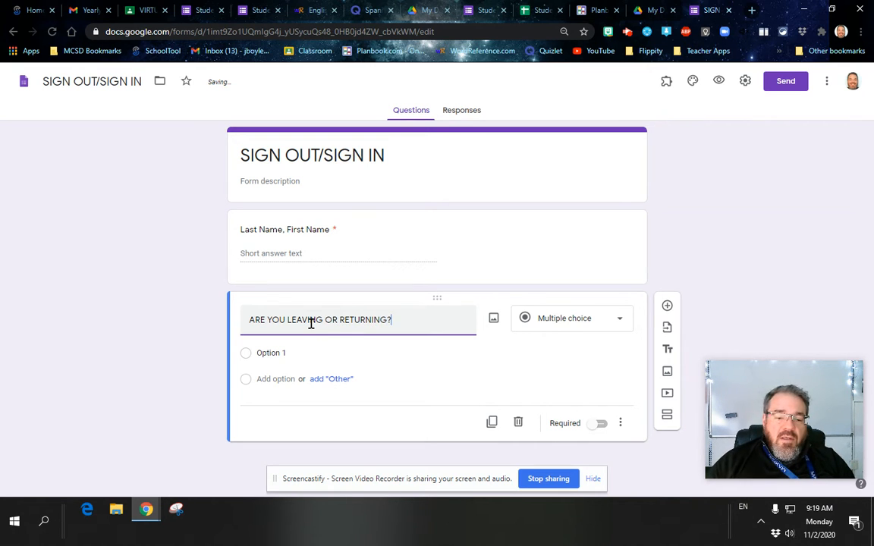
Give it the options LEAVING and RETURNING, make it required, and add another question
click(314, 347)
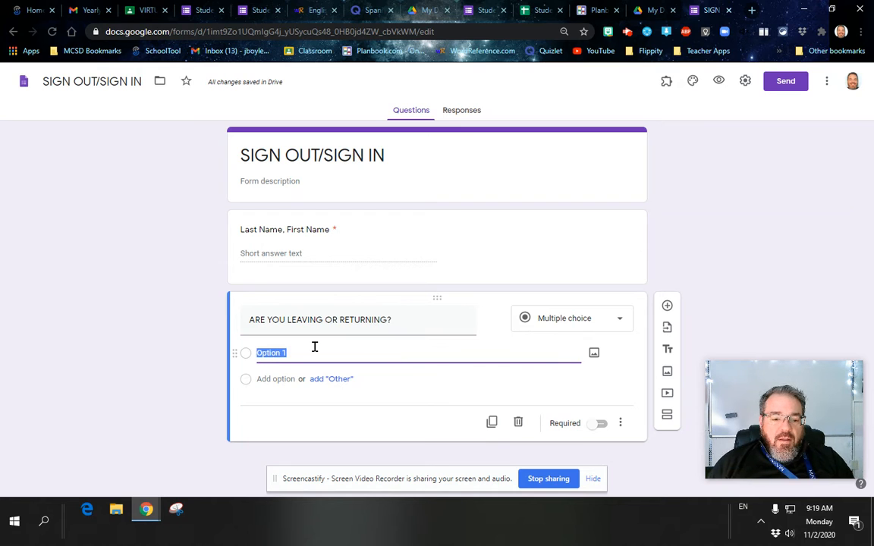
text(LEAVING)
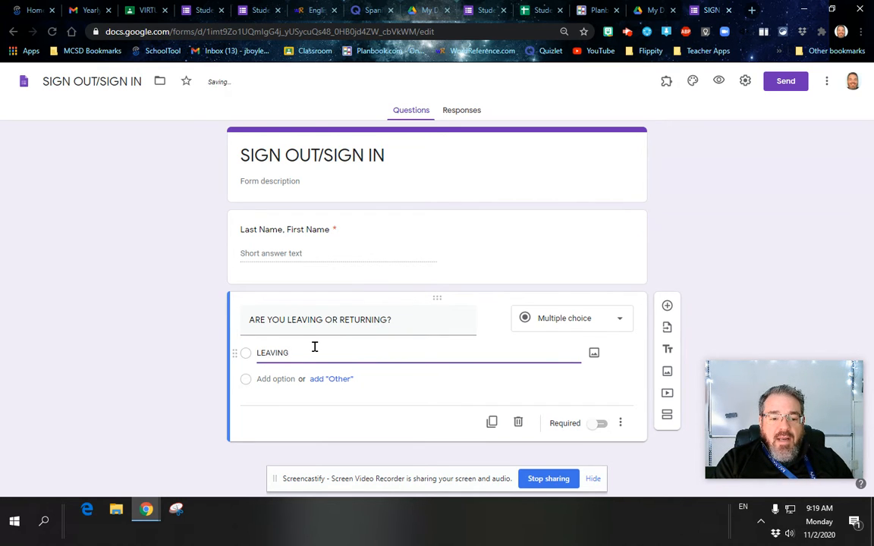
key(Tab)
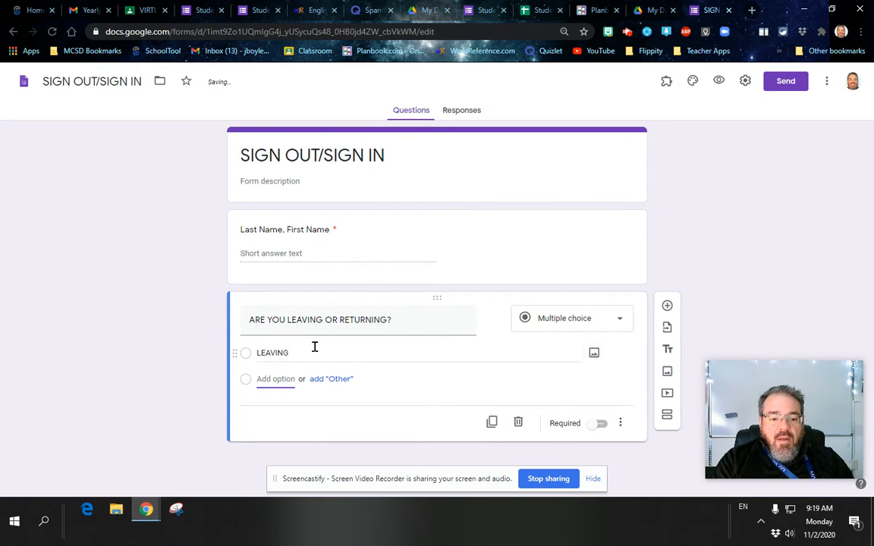
text(RETURN)
text(ING)
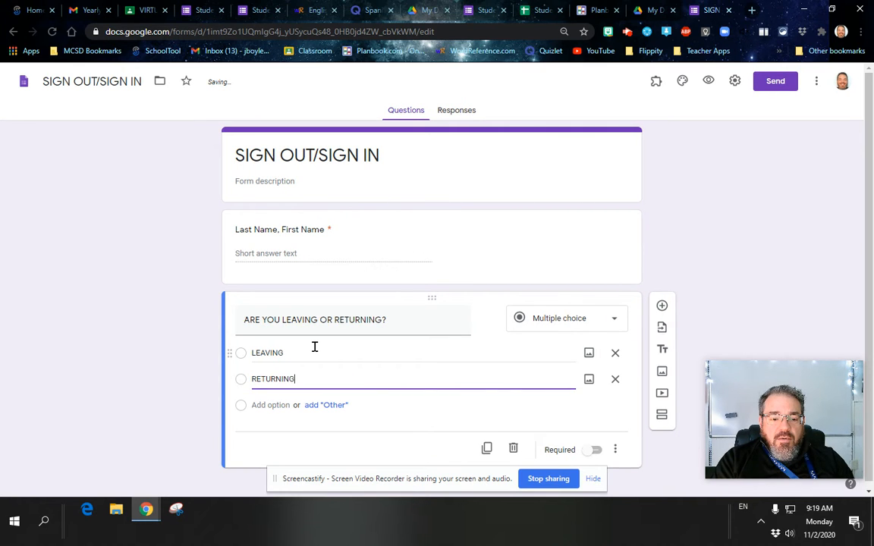
scroll(453, 334, down, 1)
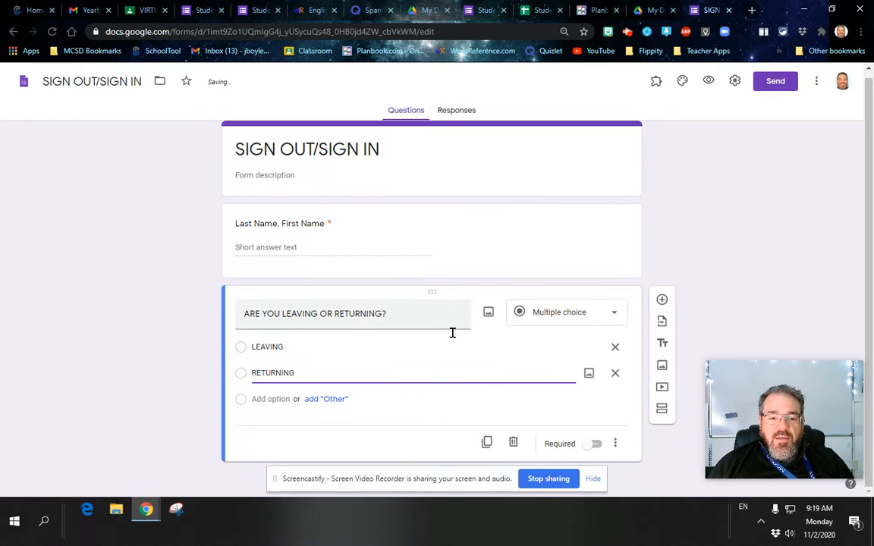
click(591, 447)
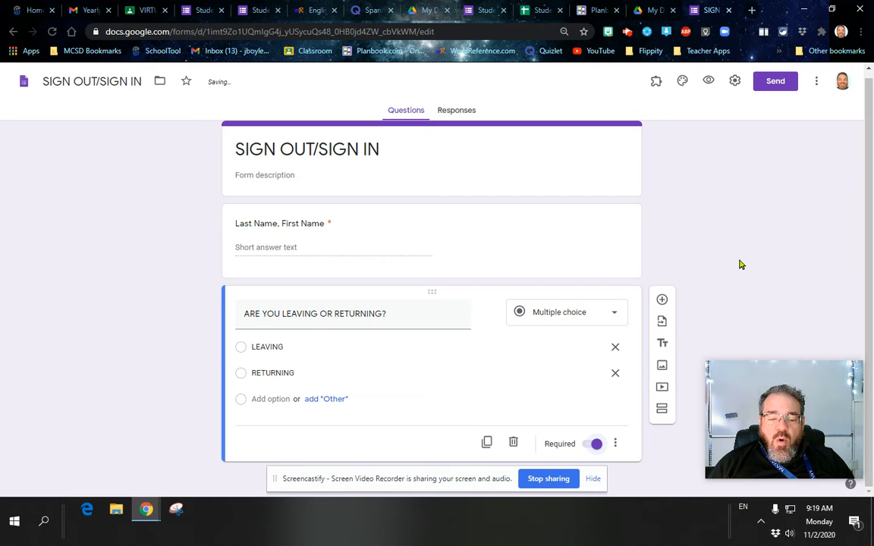
click(662, 300)
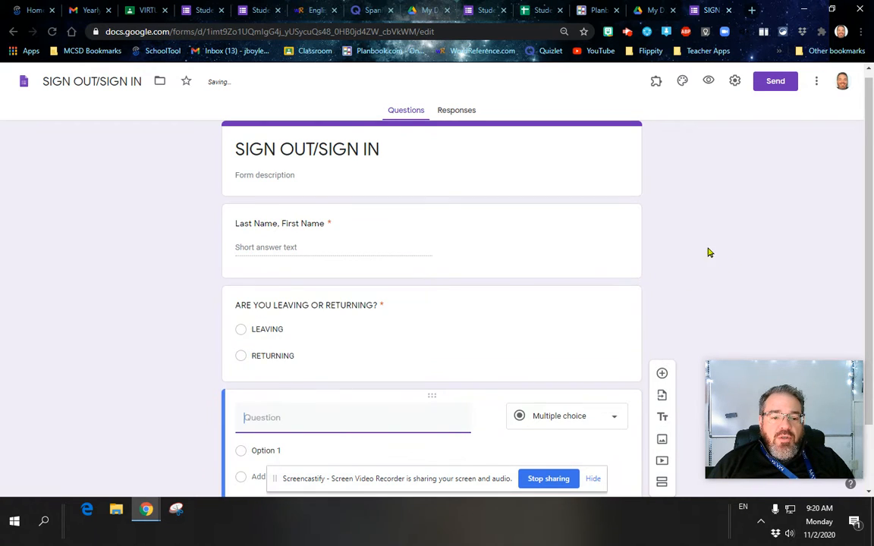
Title the new question DESTINATION and make it a multiple-choice question
scroll(419, 301, down, 1)
text(DESTINATION)
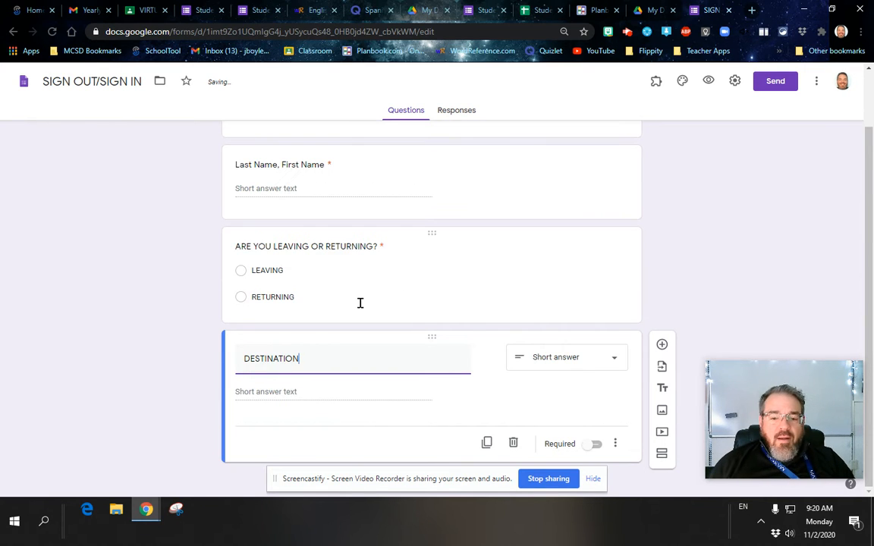
click(570, 361)
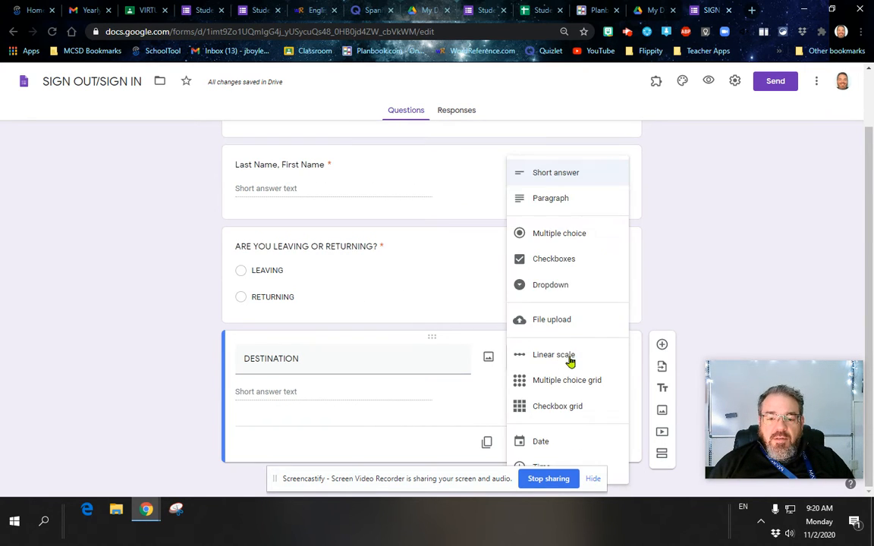
click(557, 234)
Add the options Bathroom, Nurse, Student Affairs, Main Office and Other, and make it required
click(308, 391)
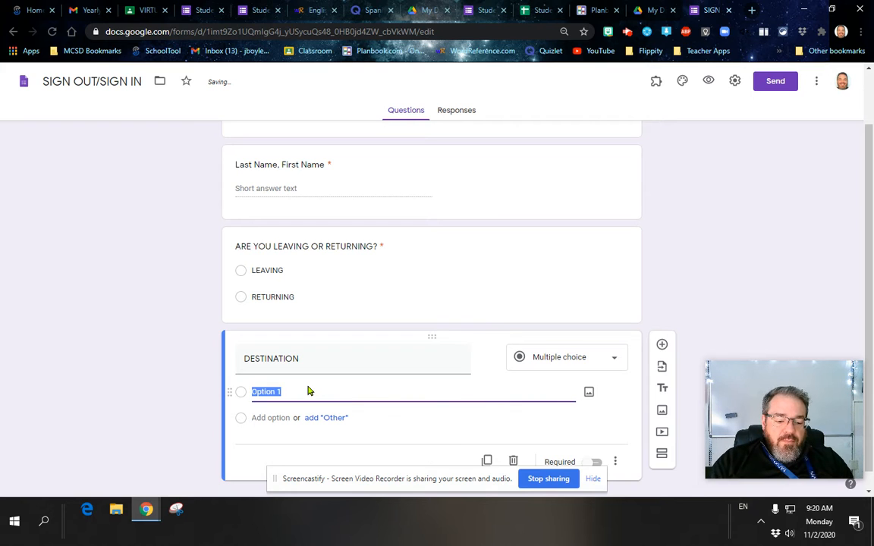
key(BackSpace)
text(Bathroom)
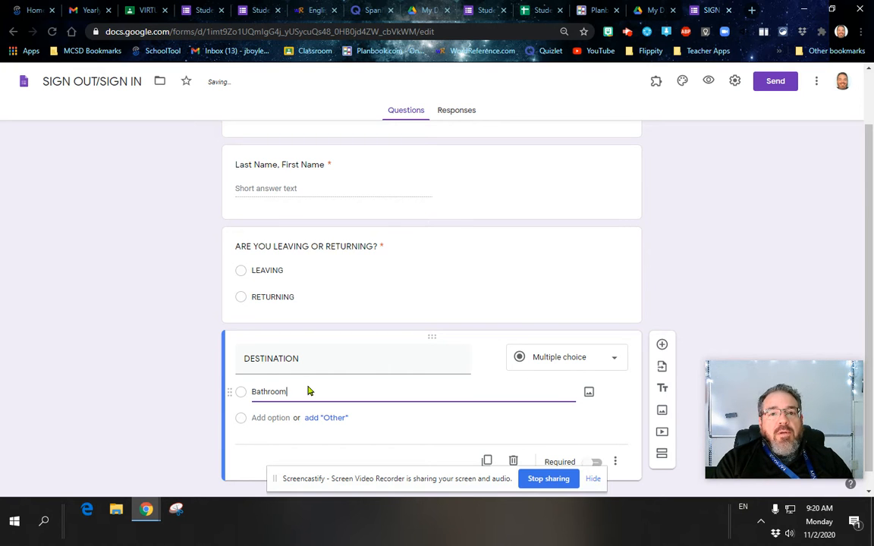
key(Tab)
key(Tab)
text(N)
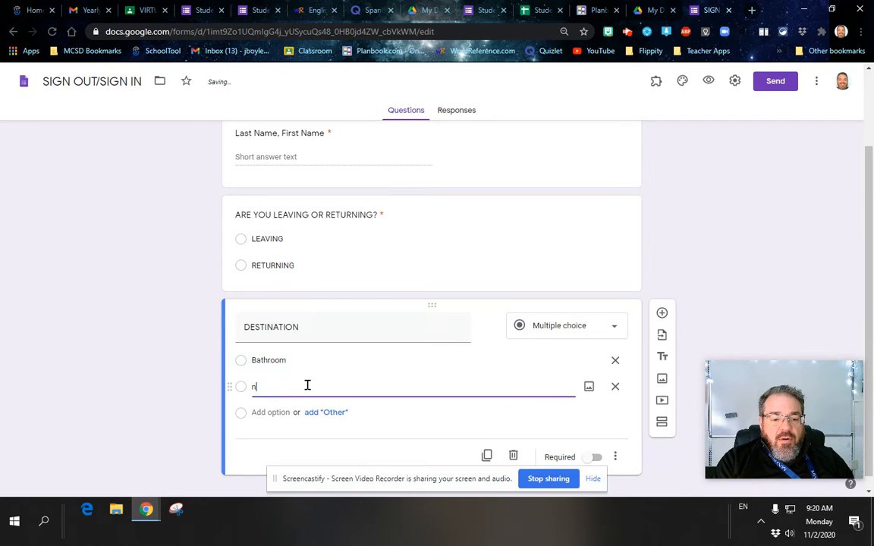
text(urse)
key(Tab)
key(Tab)
key(Tab)
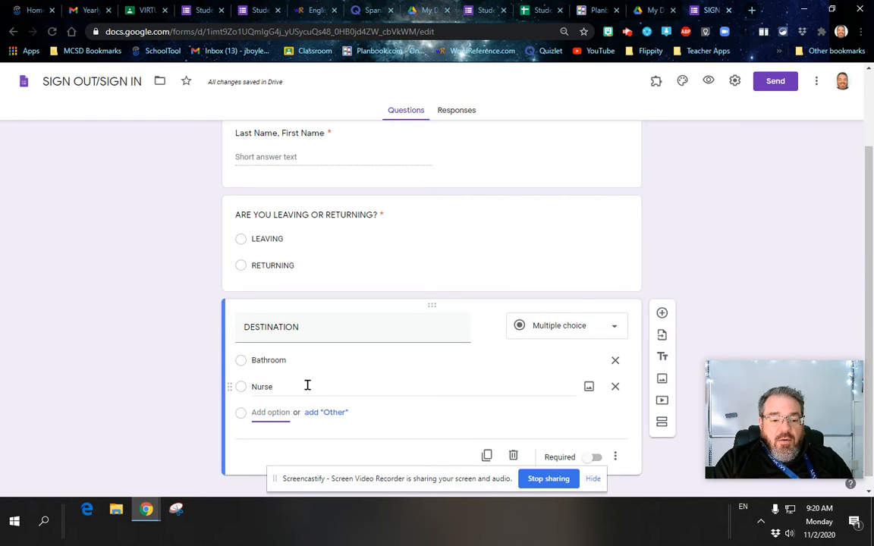
text(Student)
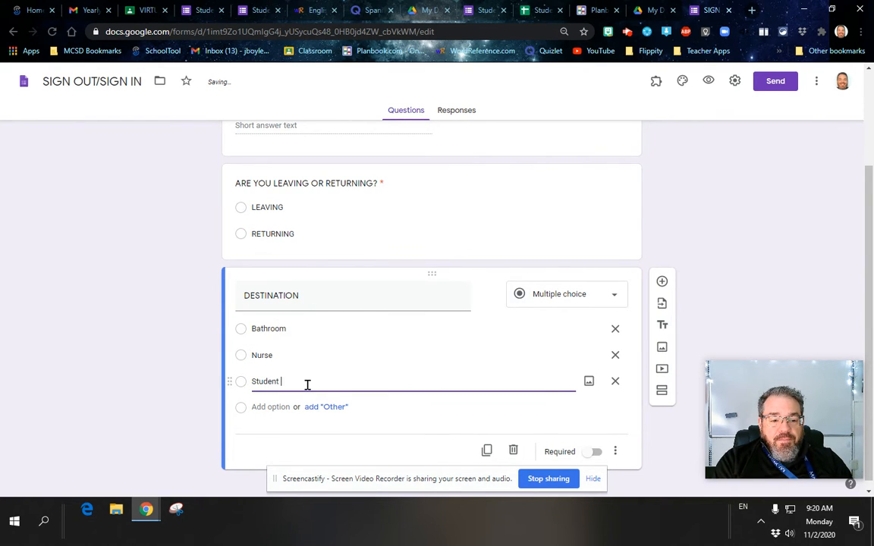
text( Affair)
key(Tab)
key(Tab)
key(Tab)
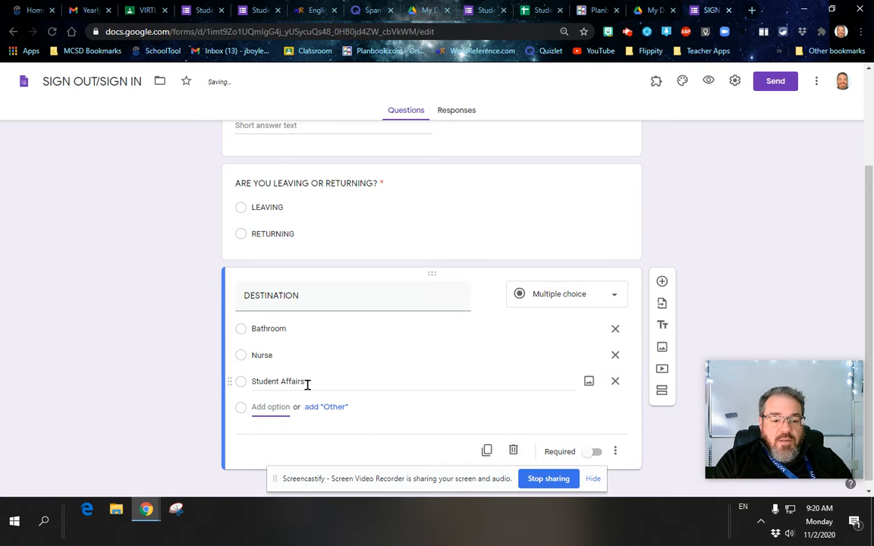
text(Main Office)
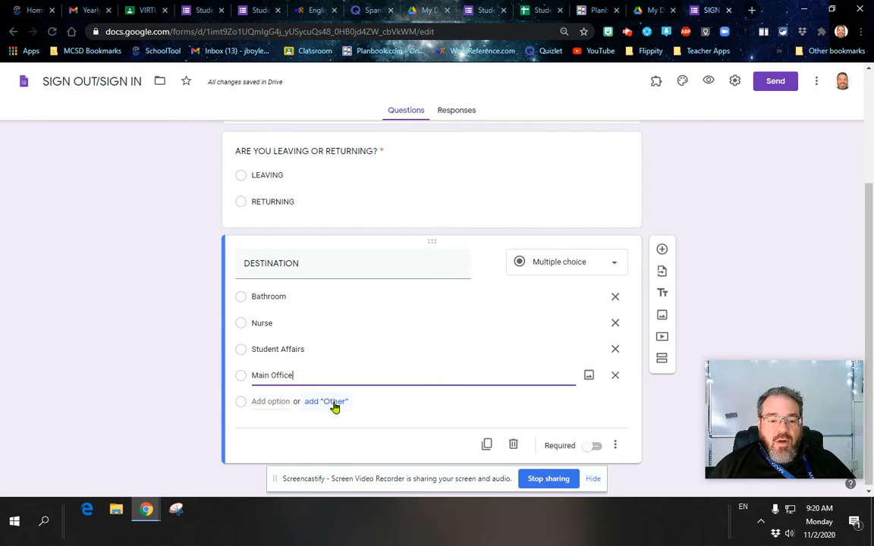
click(329, 407)
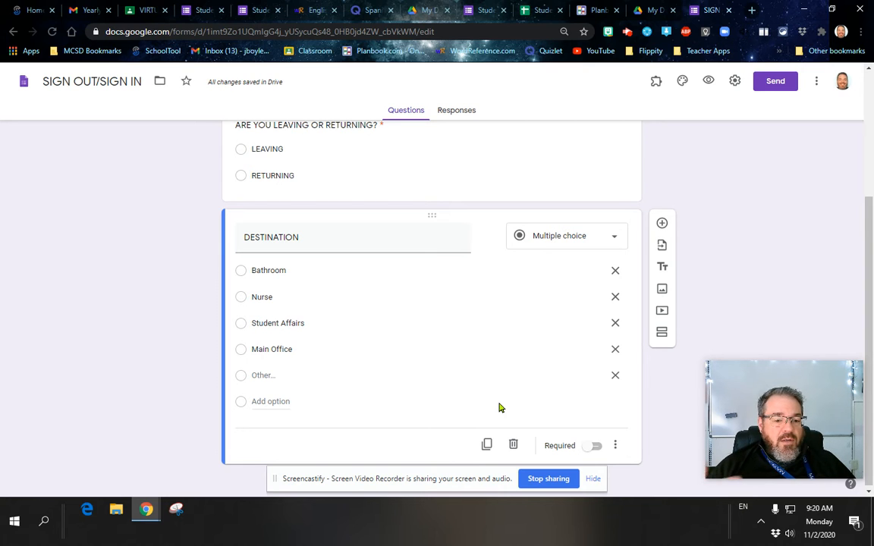
click(594, 446)
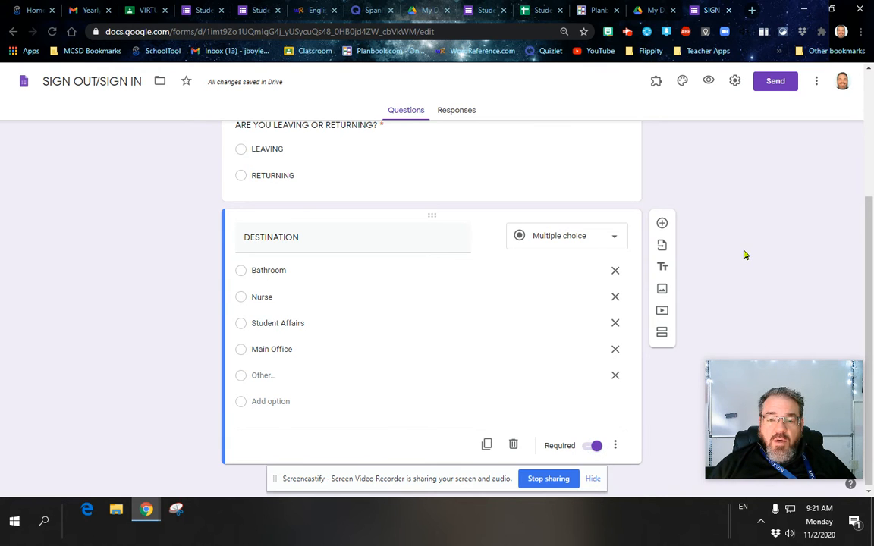
Set the form to restrict responses to users in mcs.k12.ny.us and save the settings
scroll(744, 256, up, 3)
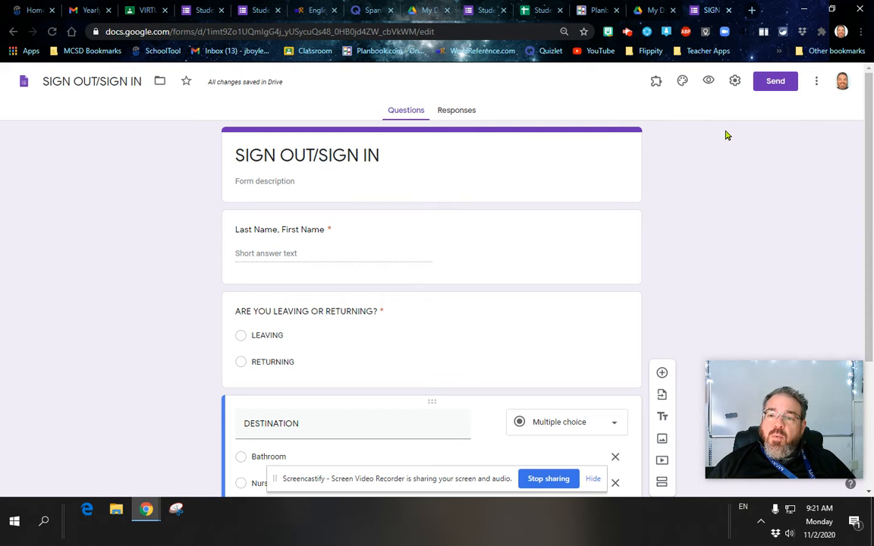
click(735, 81)
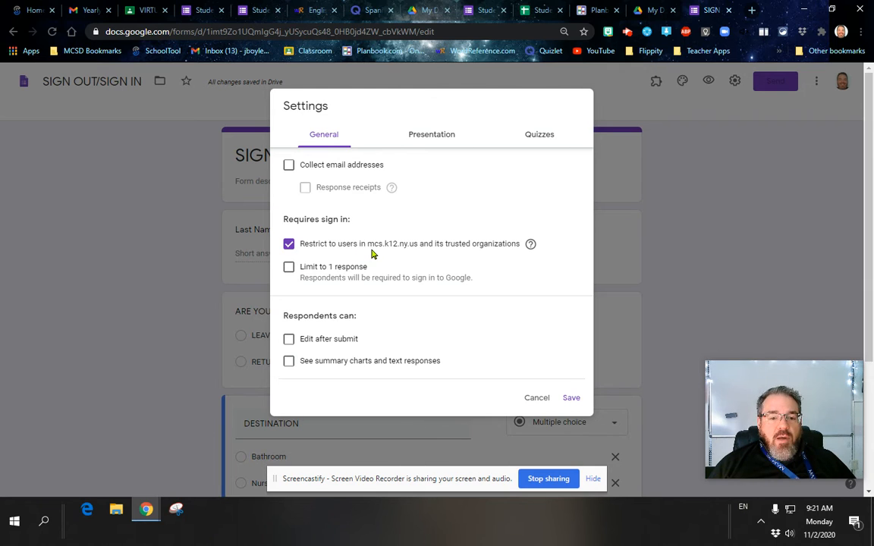
click(289, 244)
click(570, 388)
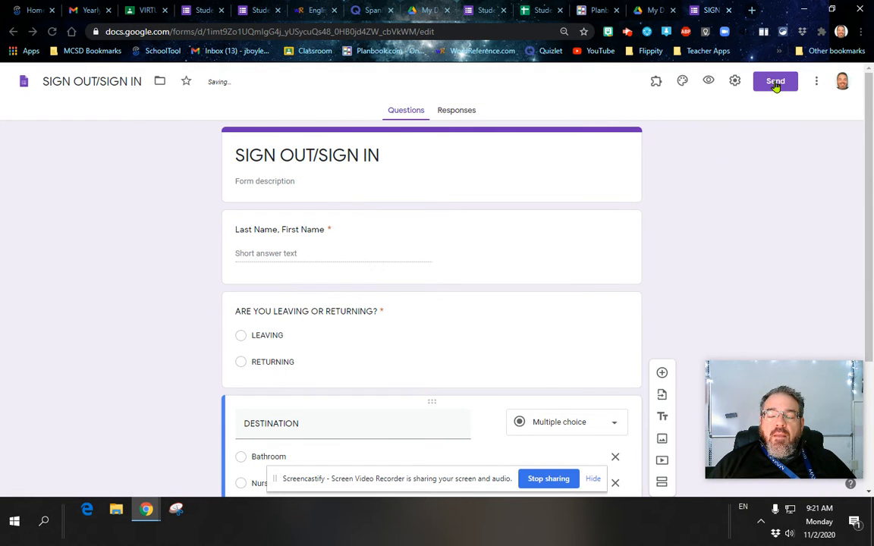
Copy the form's shortened link from the Send dialog, then switch to the Classroom tab
click(776, 85)
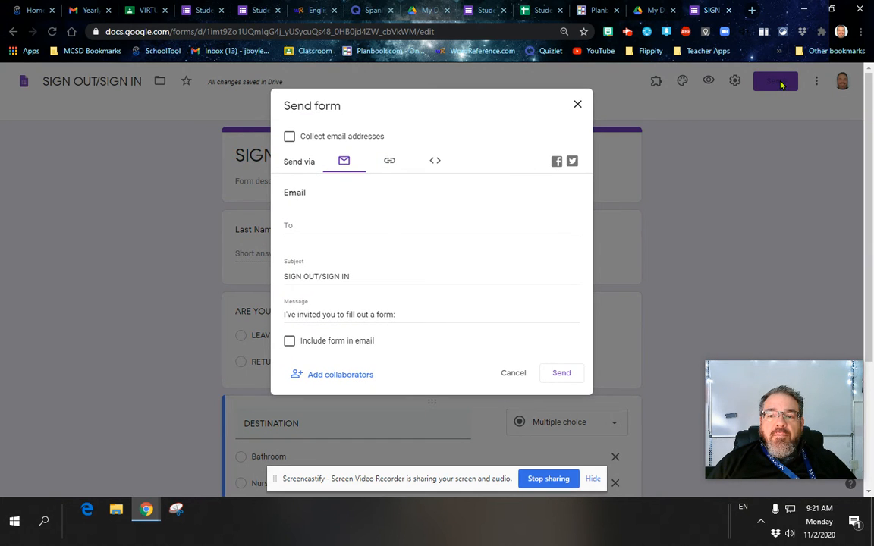
click(390, 164)
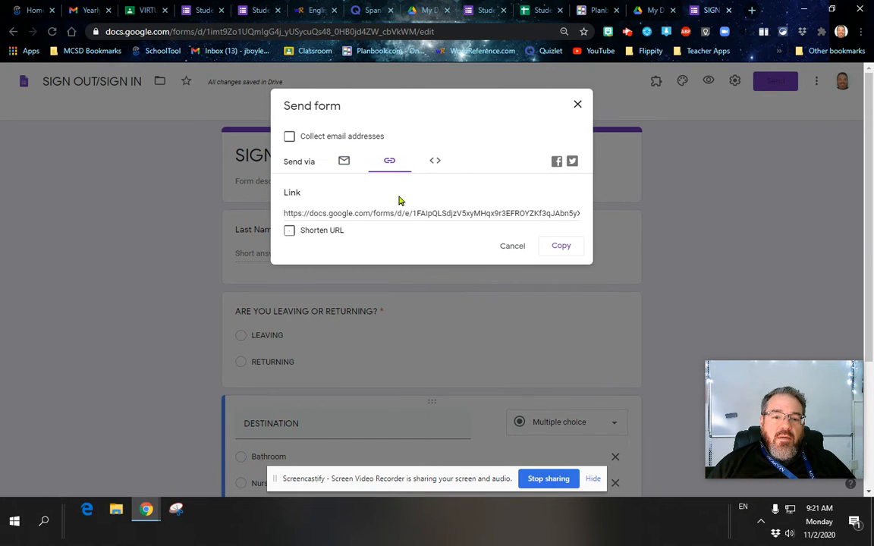
click(324, 230)
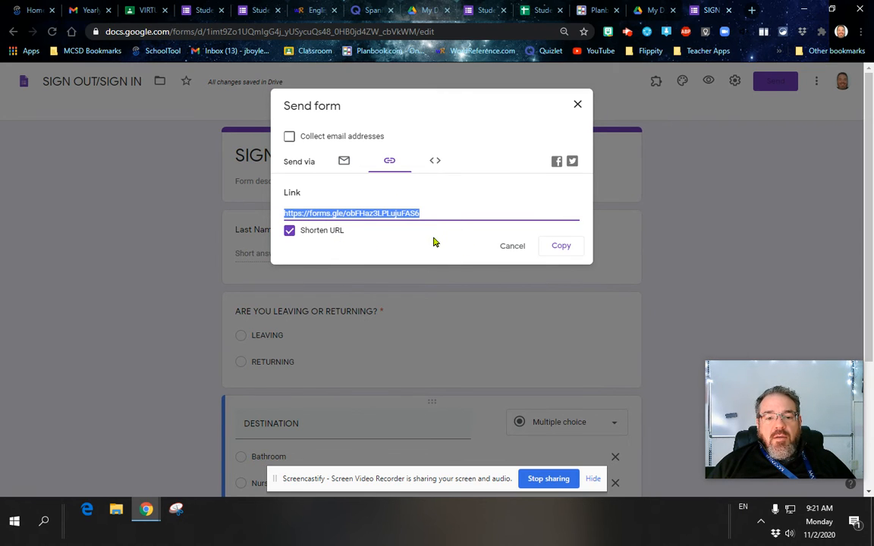
click(559, 247)
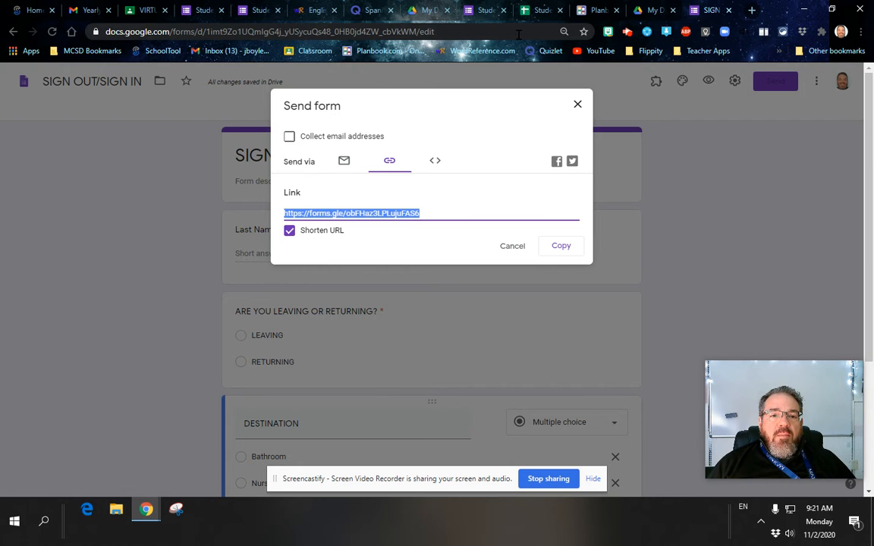
click(142, 11)
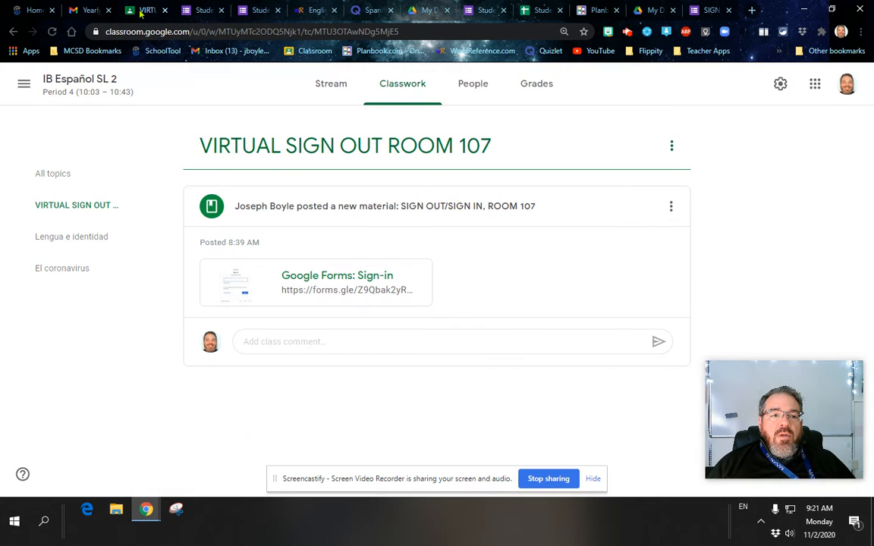
Open the Español III Period 1 class from the list of all classes
click(24, 84)
click(46, 86)
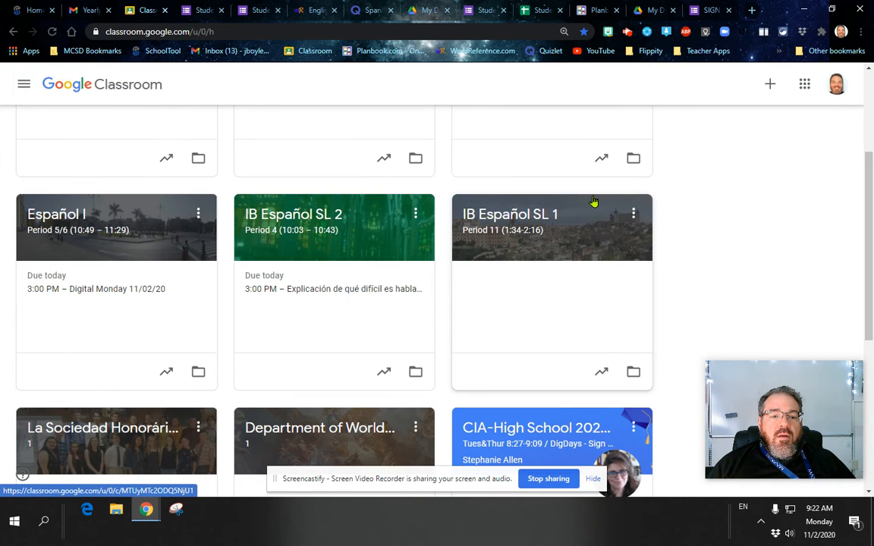
scroll(593, 201, up, 3)
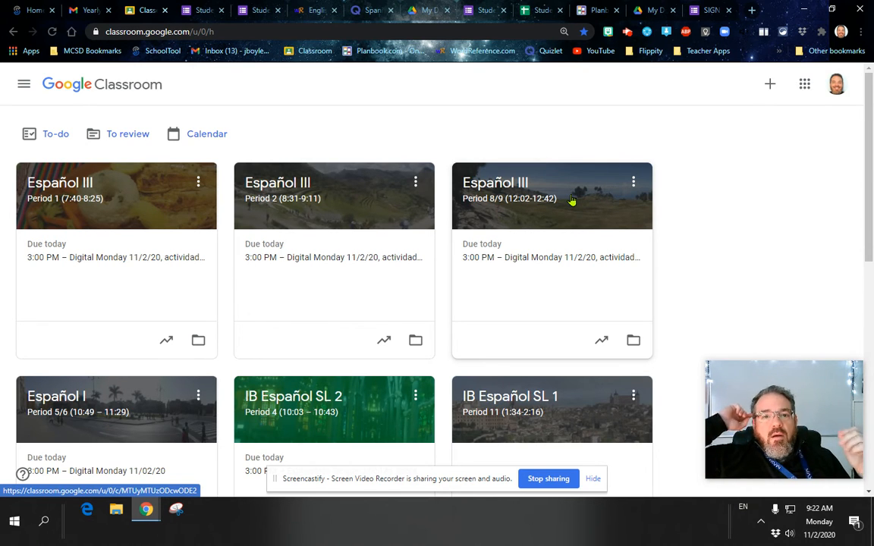
click(85, 185)
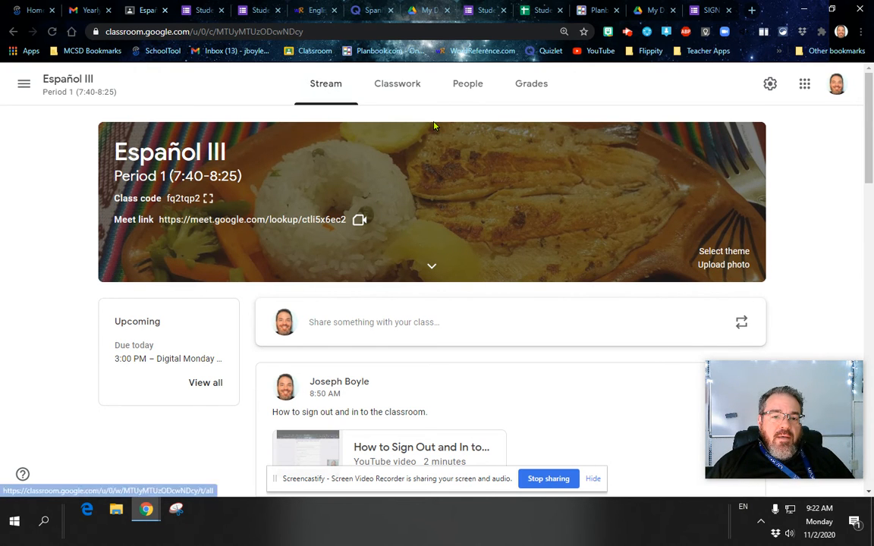
Go to the class's Classwork page and bring up the Create options
click(398, 90)
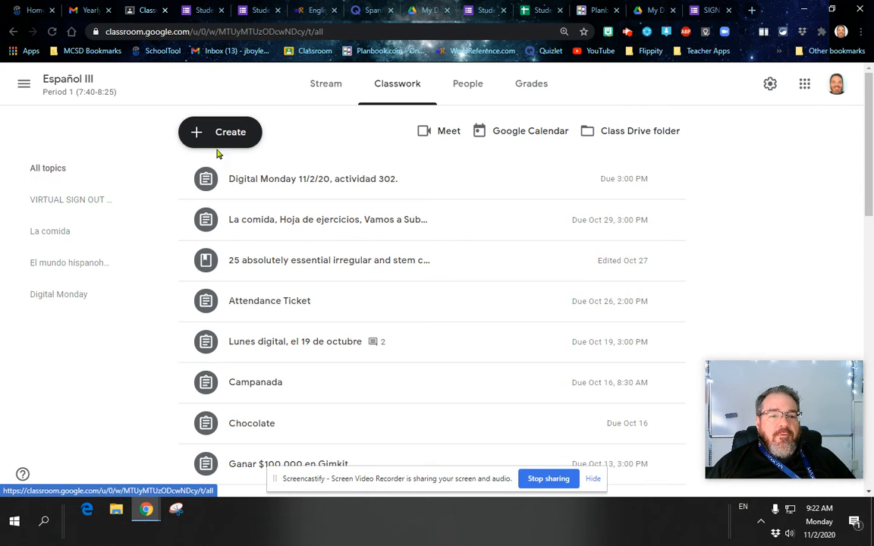
click(326, 87)
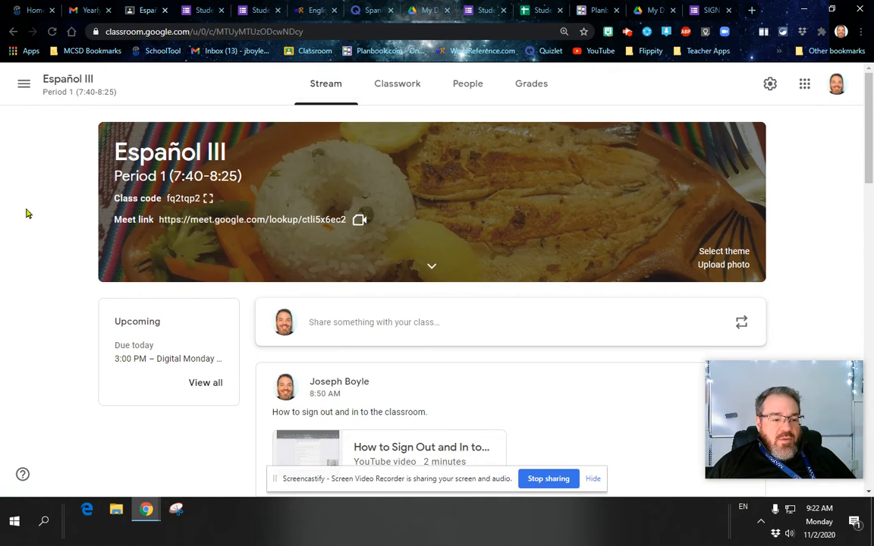
scroll(502, 263, down, 6)
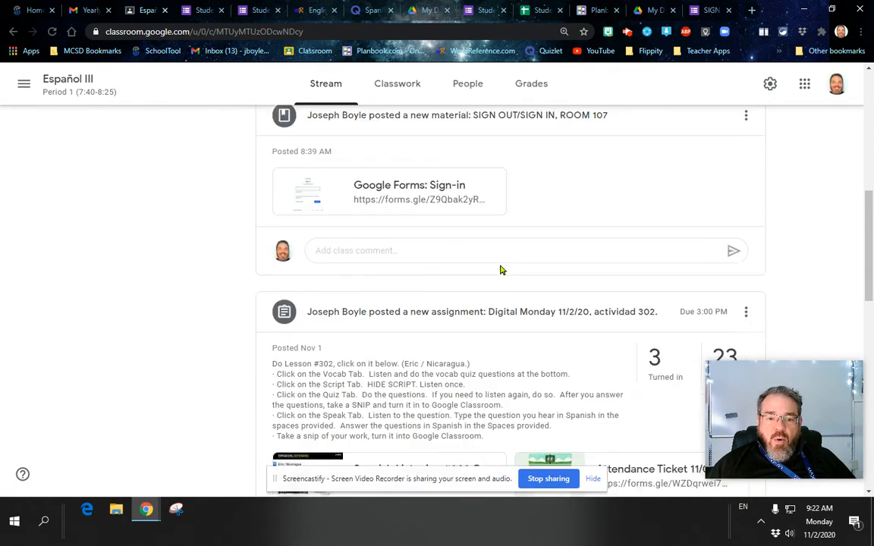
scroll(500, 268, down, 10)
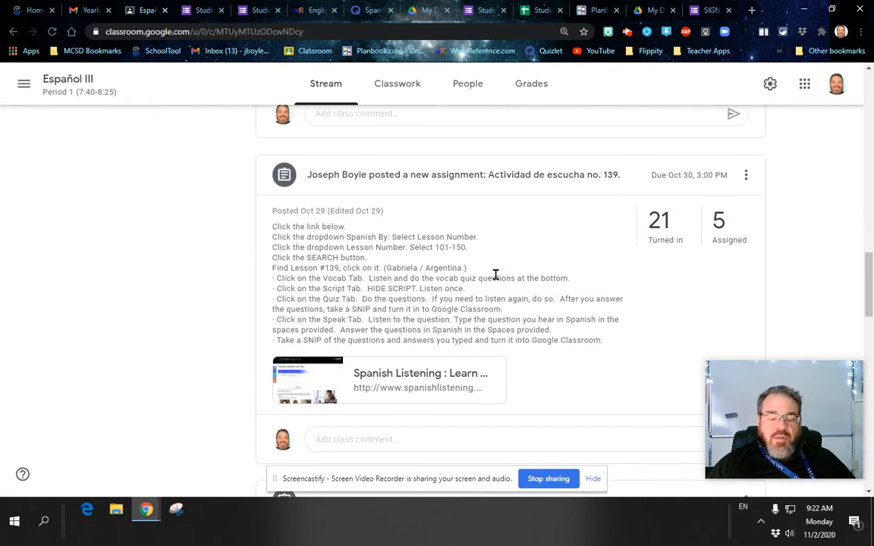
scroll(495, 275, up, 15)
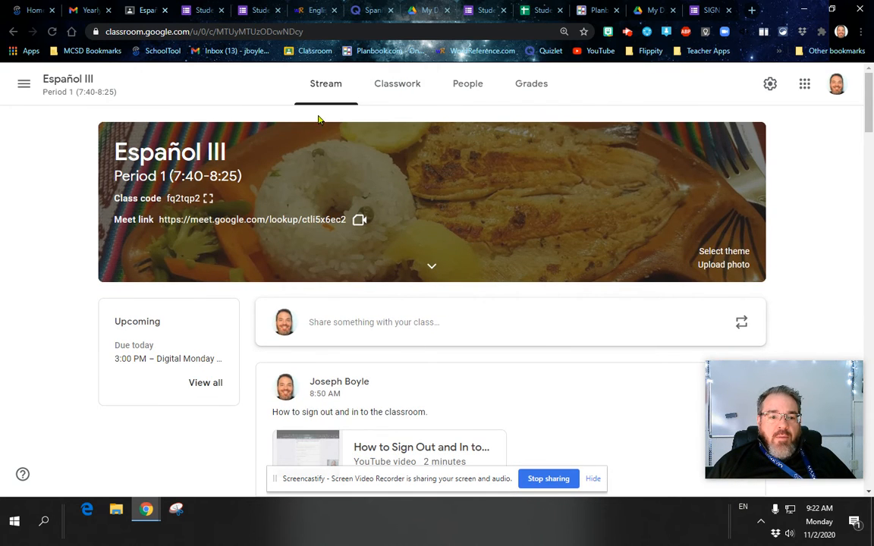
click(388, 86)
click(222, 132)
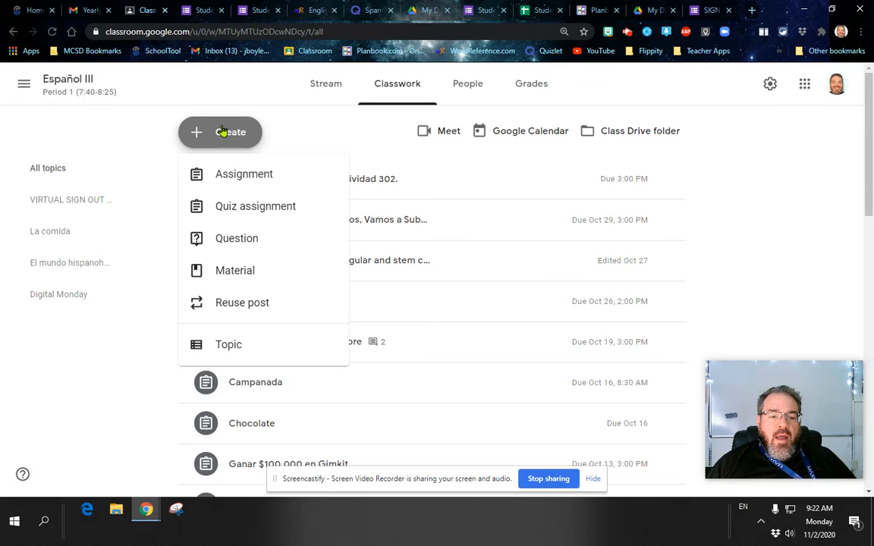
Start a new material titled SIGN OUT/SIGN IN
click(228, 275)
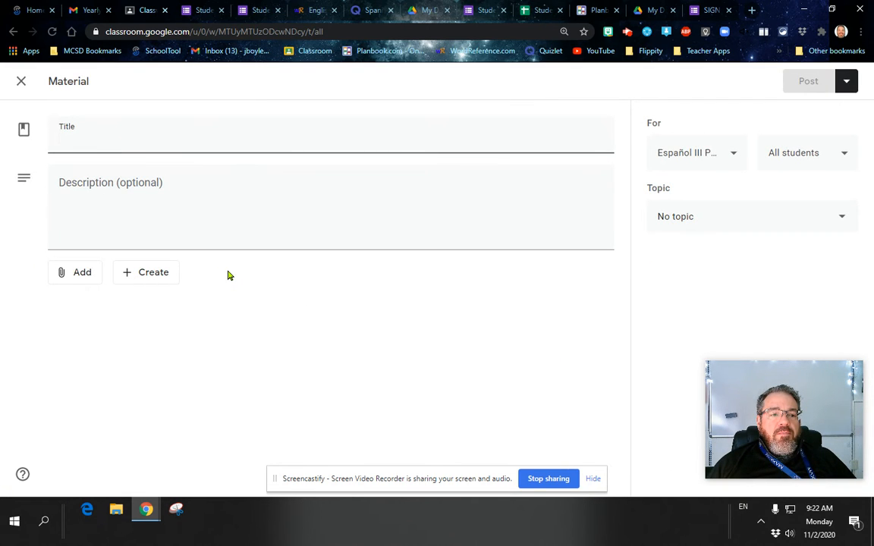
text(S)
key(BackSpace)
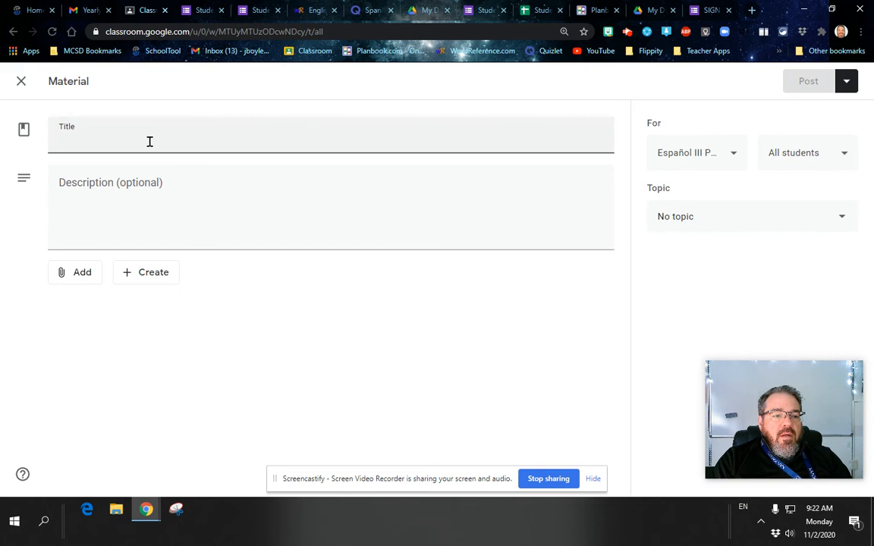
text(SING)
key(BackSpace)
key(BackSpace)
text(GN OUT/SIGN IN)
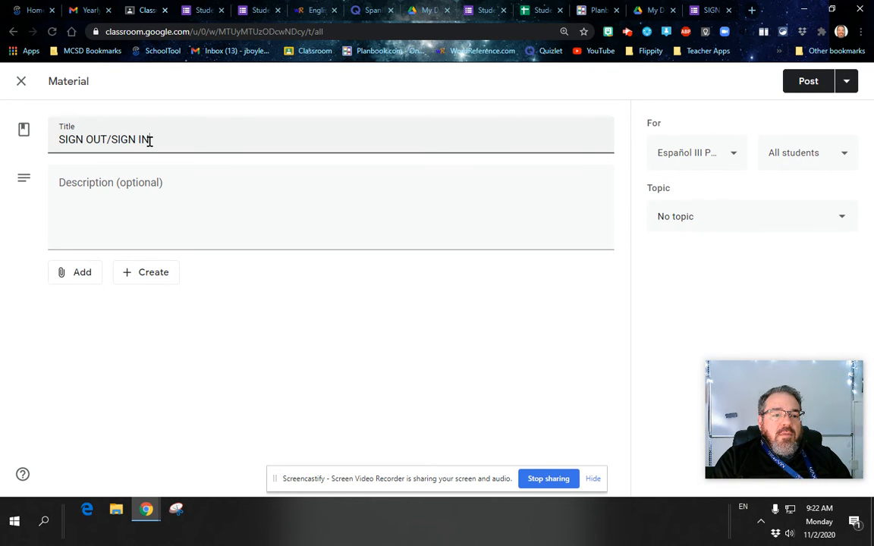
click(91, 275)
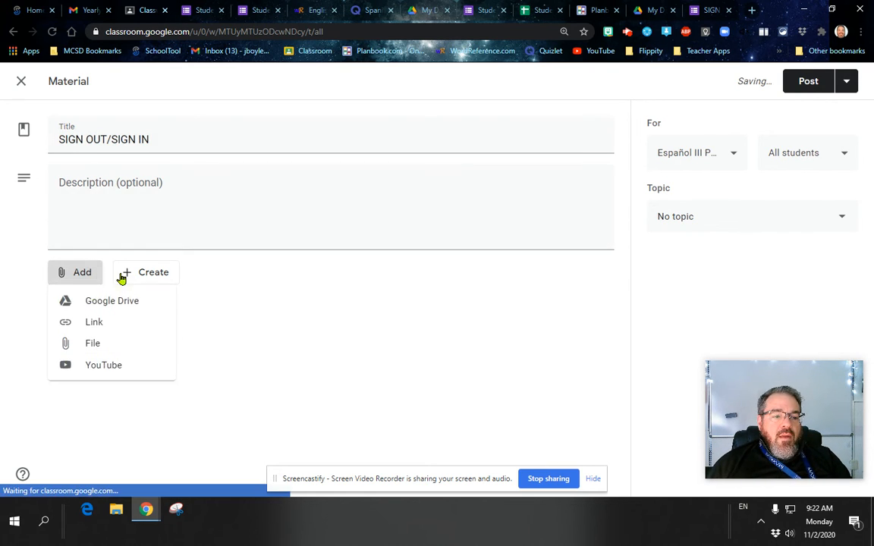
click(113, 325)
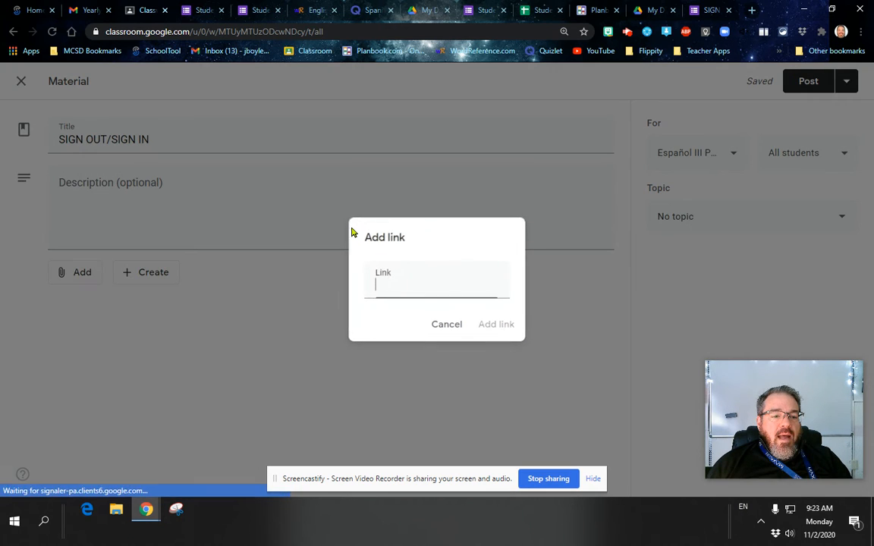
key(ctrl+v)
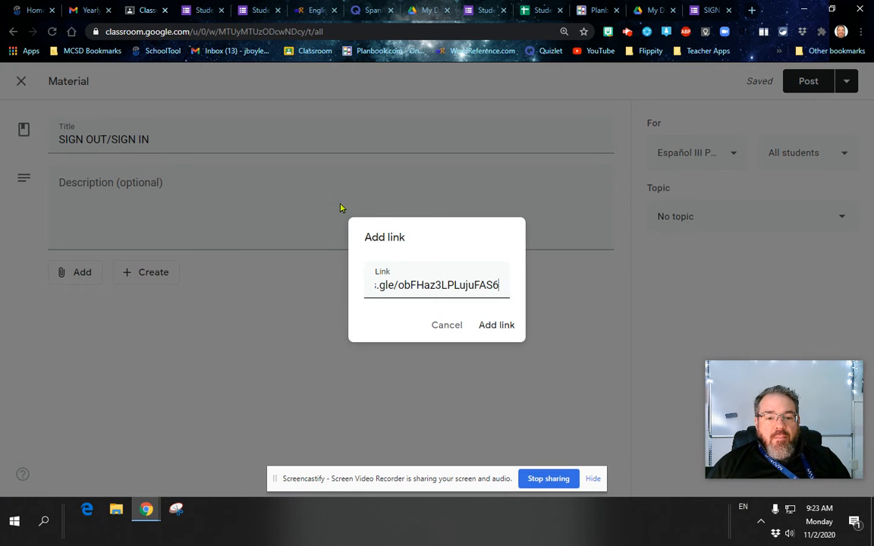
click(496, 325)
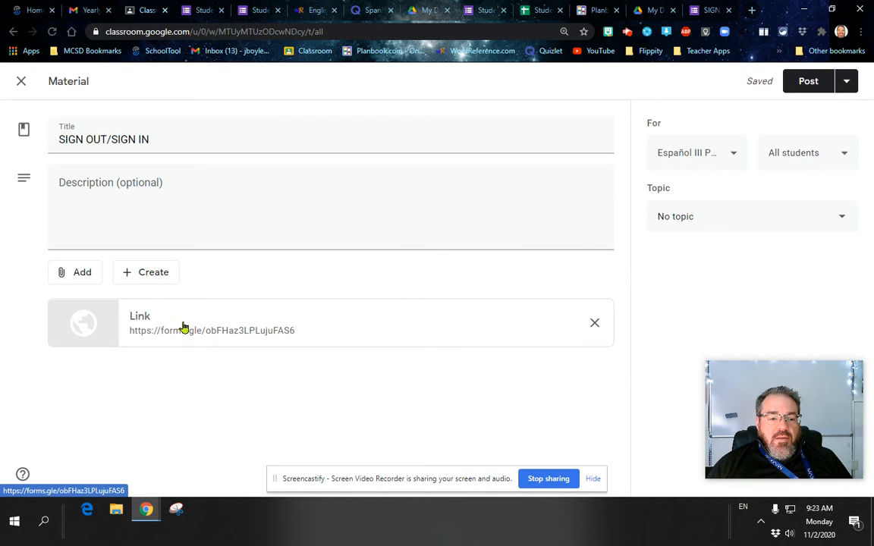
click(235, 335)
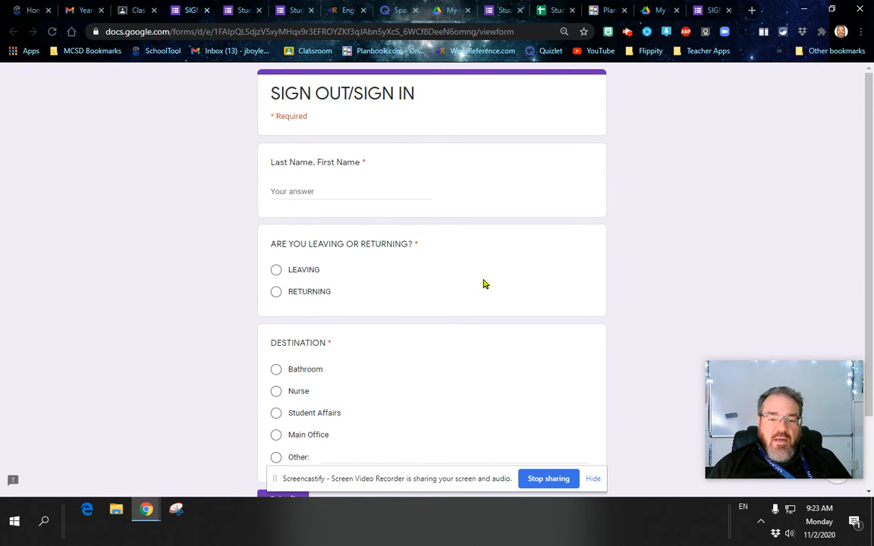
click(729, 10)
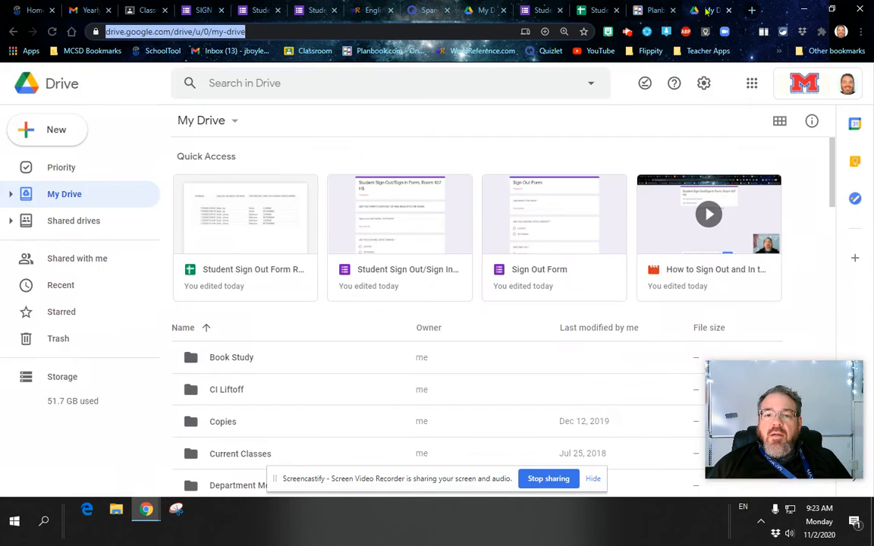
click(643, 9)
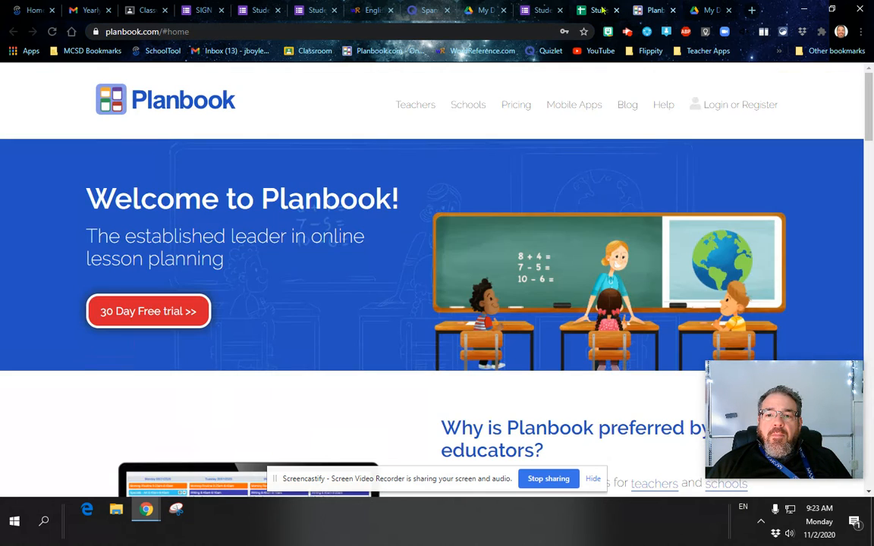
click(133, 9)
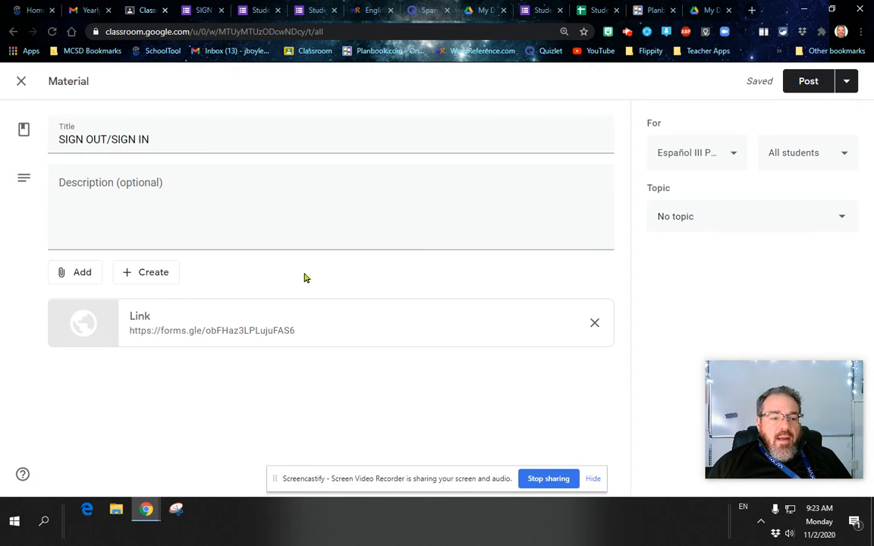
Keep the class as Español III and file the material under the VIRTUAL SIGN OUT ROOM 107 topic
click(702, 154)
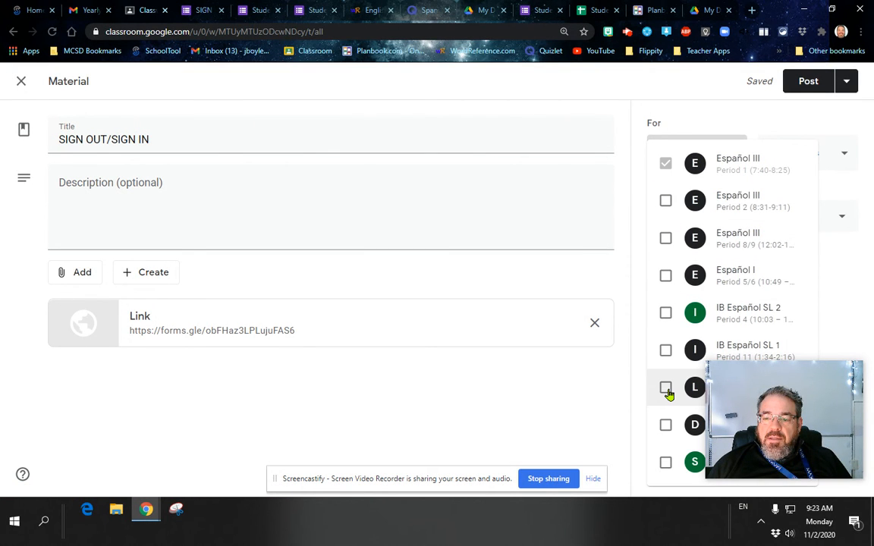
click(704, 109)
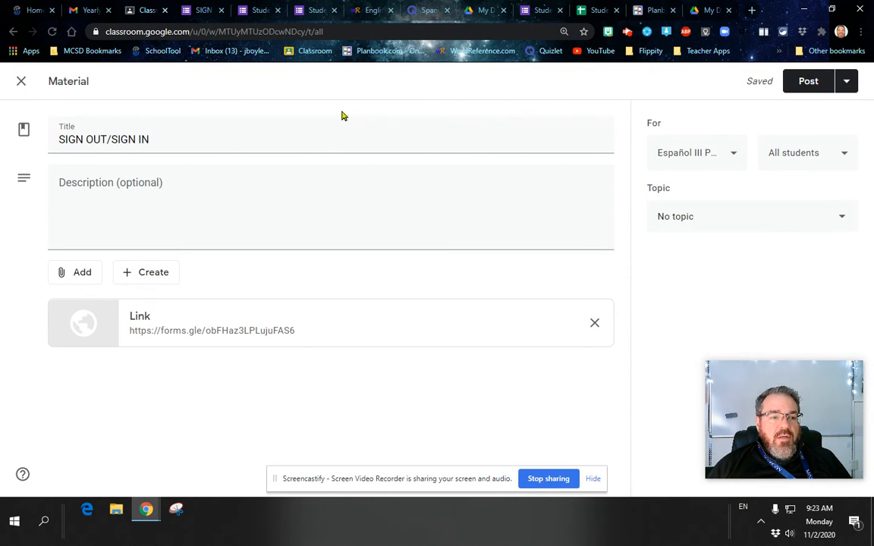
click(694, 219)
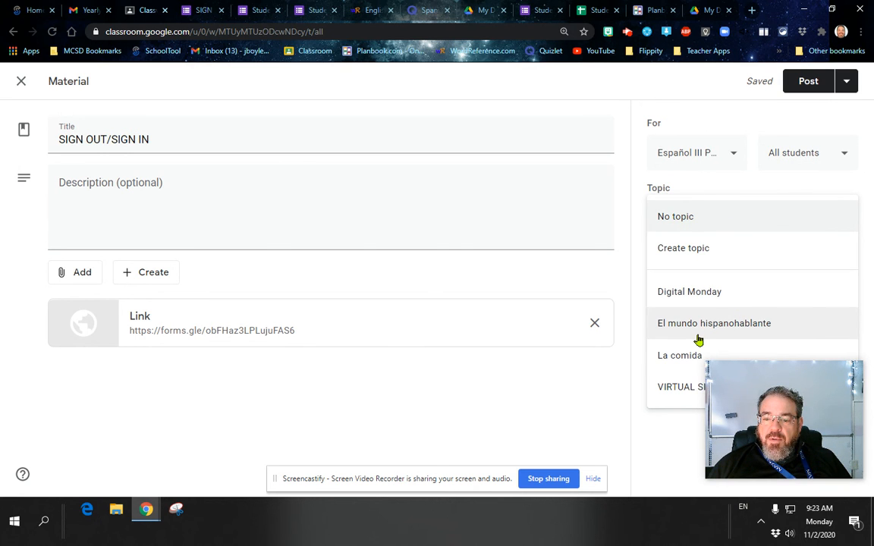
drag(775, 393, 730, 438)
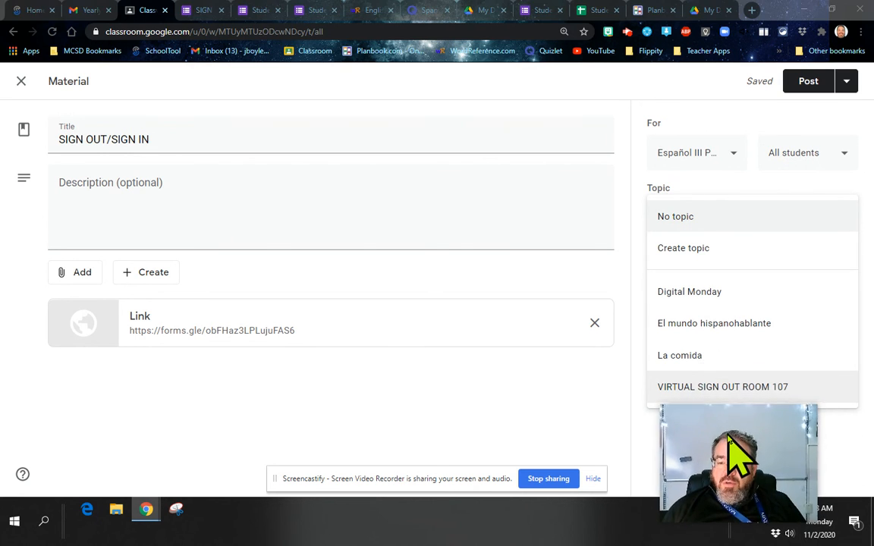
click(766, 389)
drag(723, 440, 745, 364)
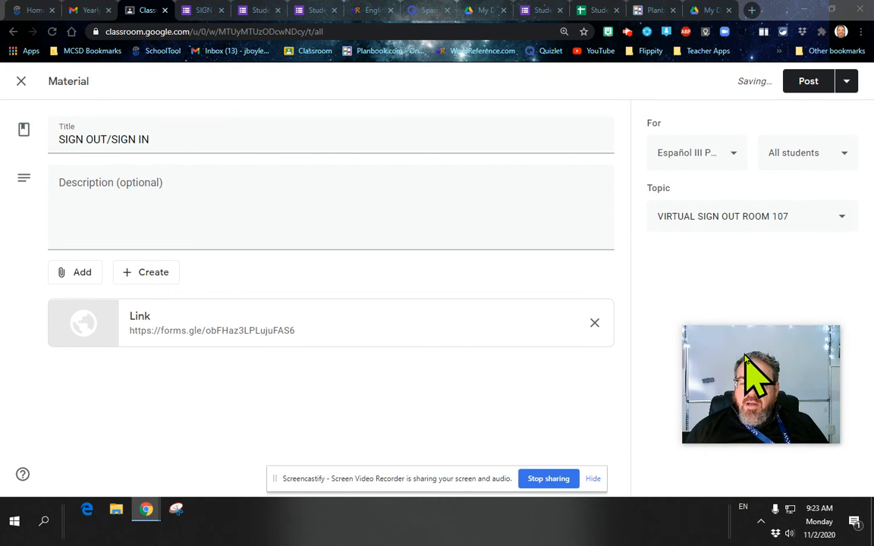